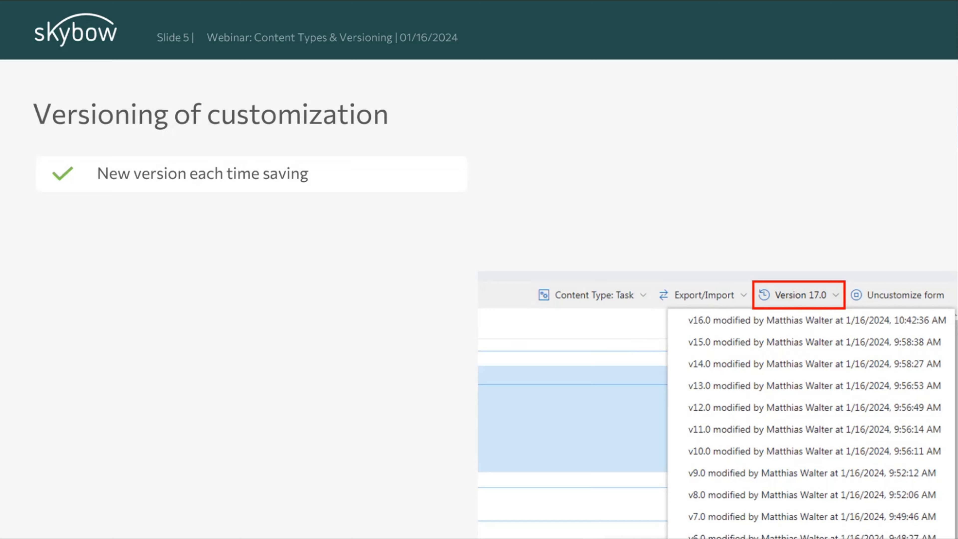
key("Right")
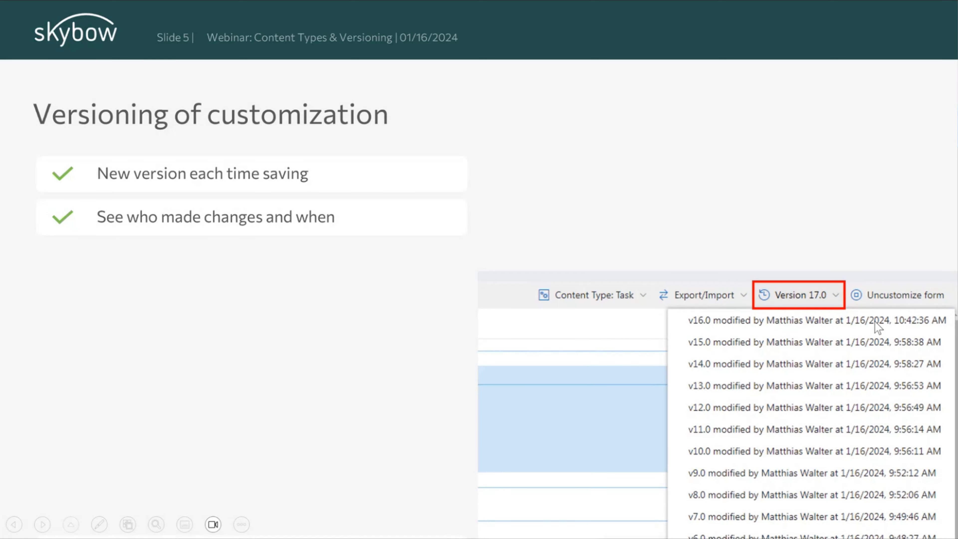
key("Right")
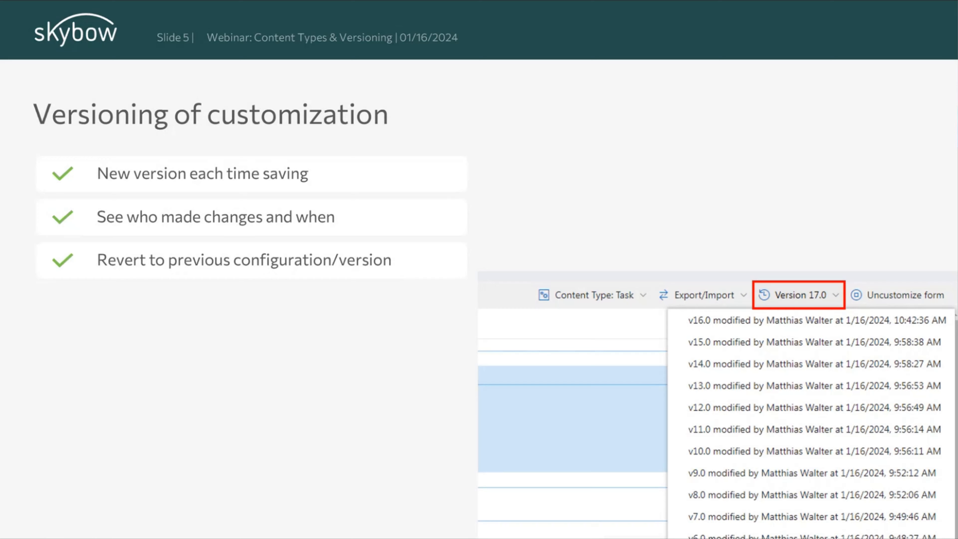
key("Right")
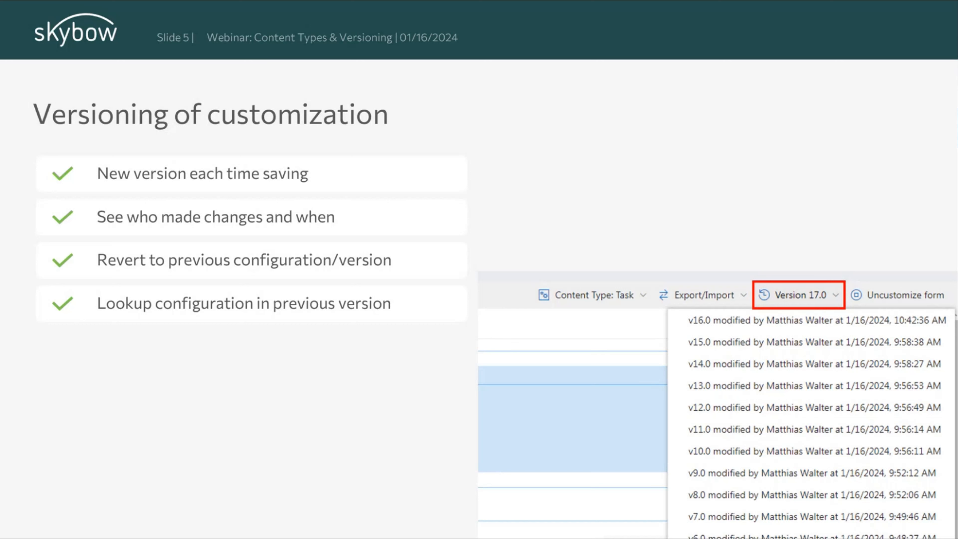
key("Right")
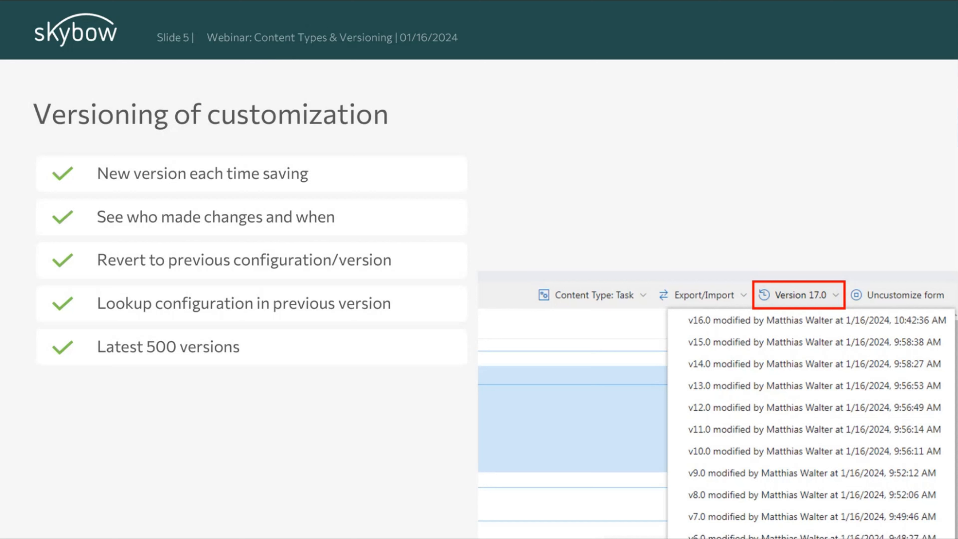
key("Right")
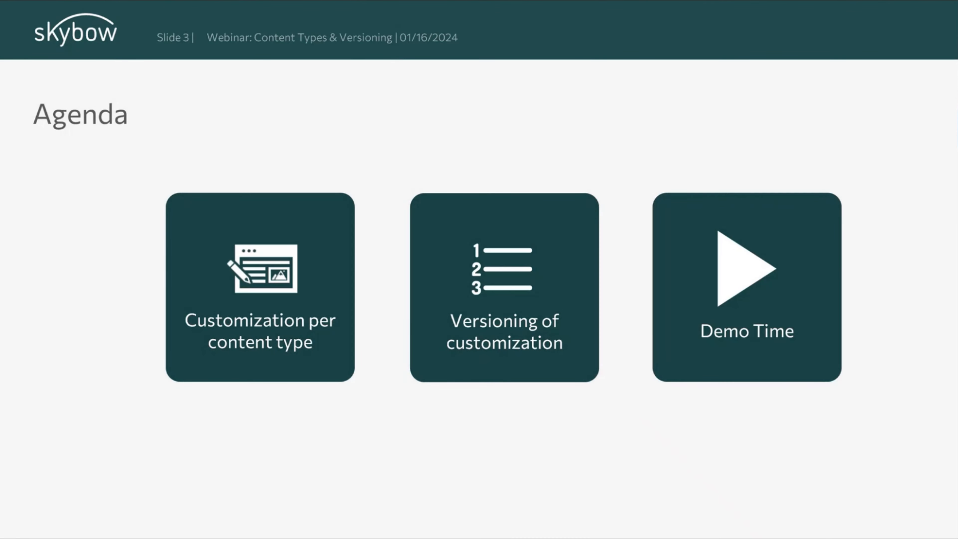
key("Right")
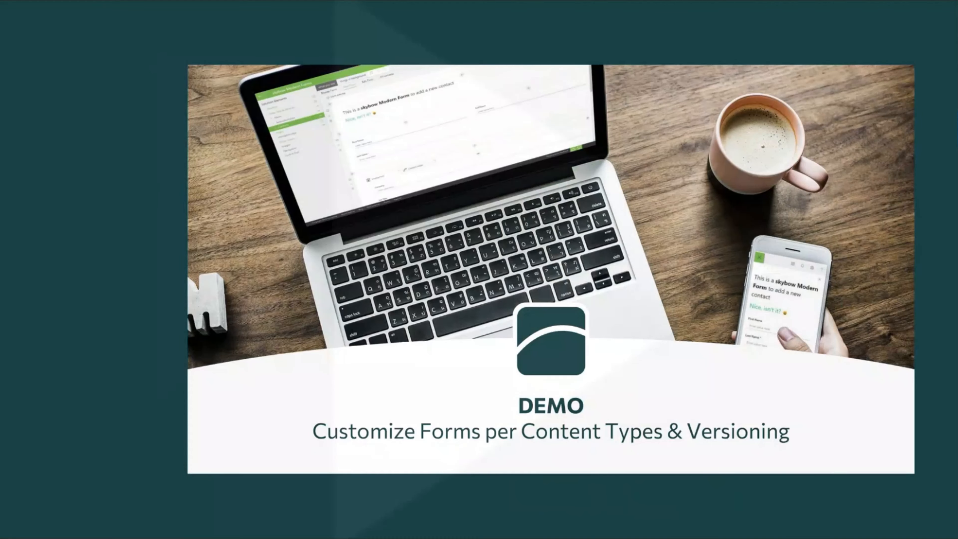
- Switch from the slide show to the Chrome window with the Work Items list of the CT & Versioning Webinar site
key("alt+Tab")
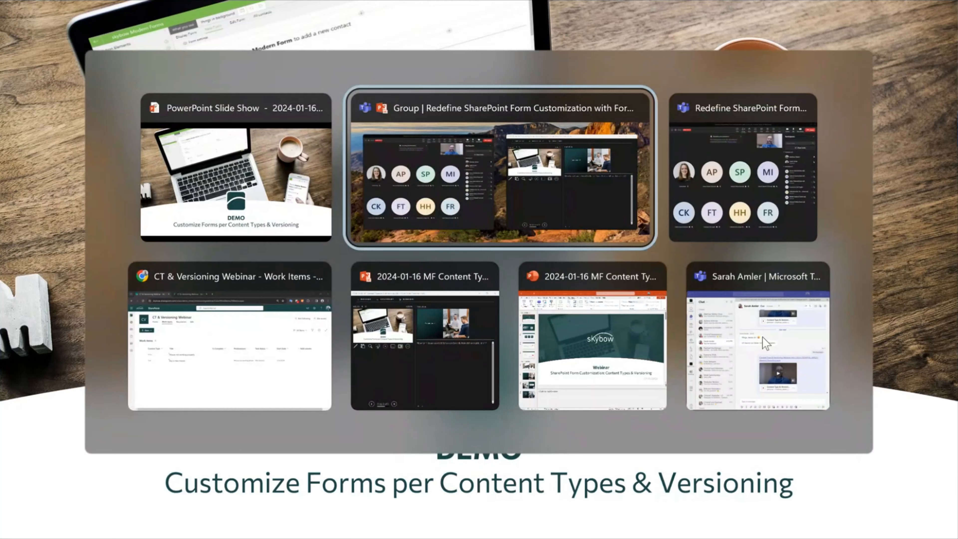
key("alt+Tab")
key("alt+Tab")
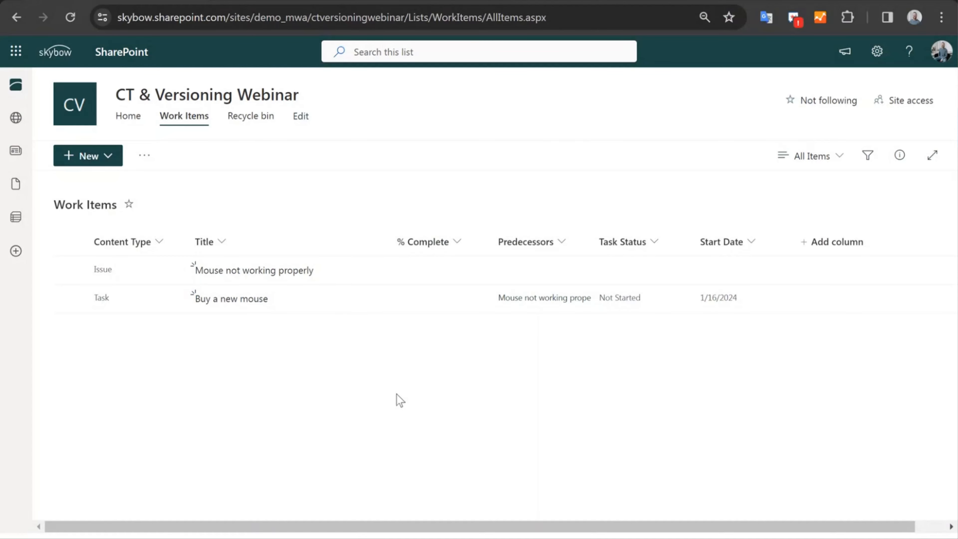
- Open a new Task form in the Work Items list, examine its Assigned To field and Attach Documents section, and discard it
left_click(108, 156)
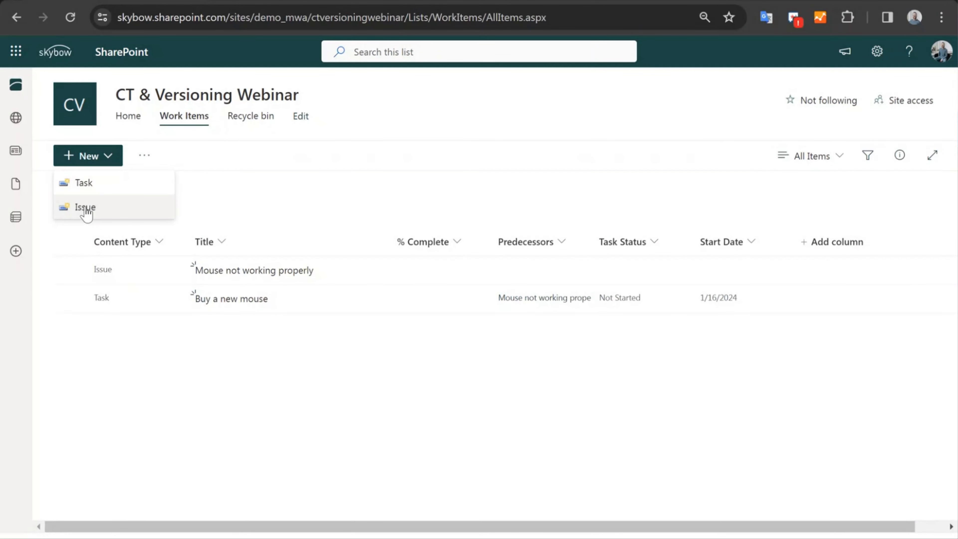
left_click(87, 183)
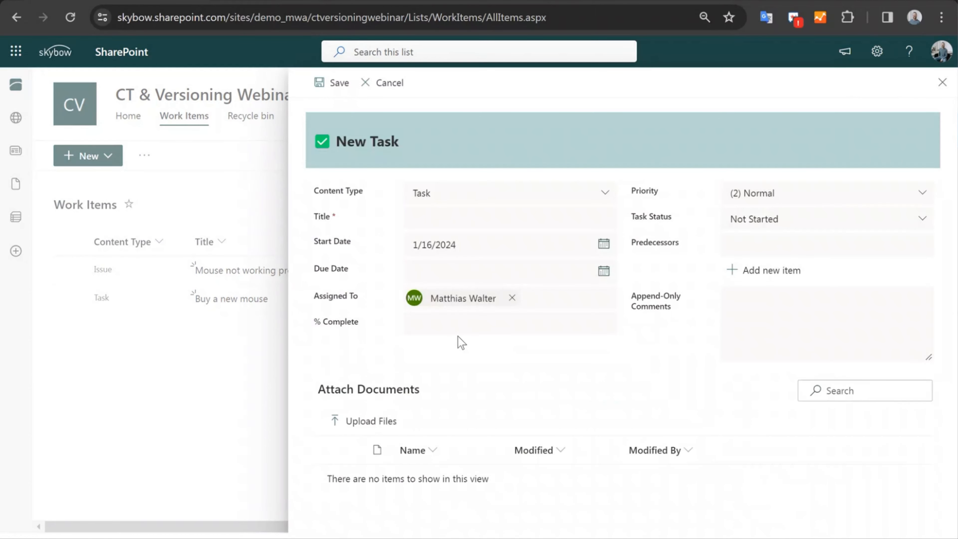
left_click(461, 302)
left_click_drag(334, 299, 491, 304)
left_click_drag(319, 389, 503, 485)
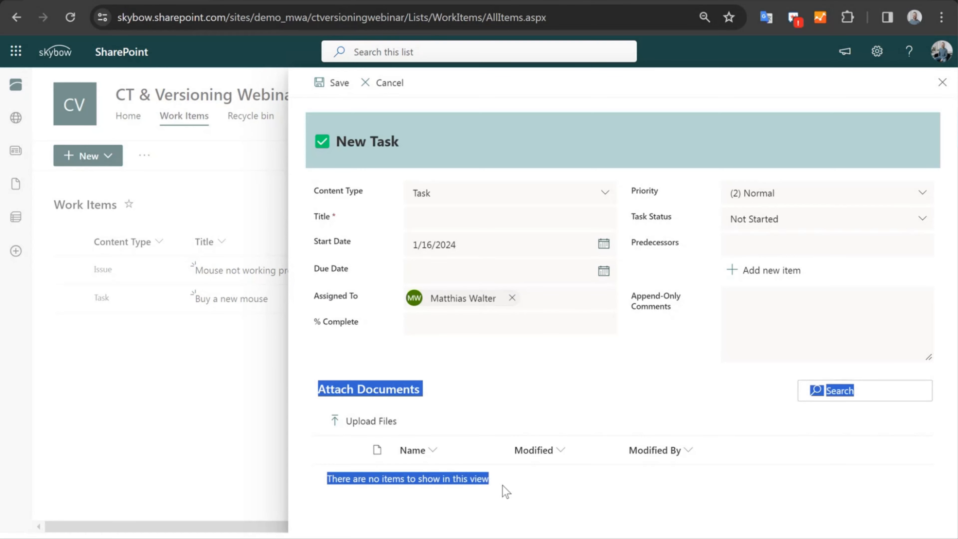
left_click(531, 493)
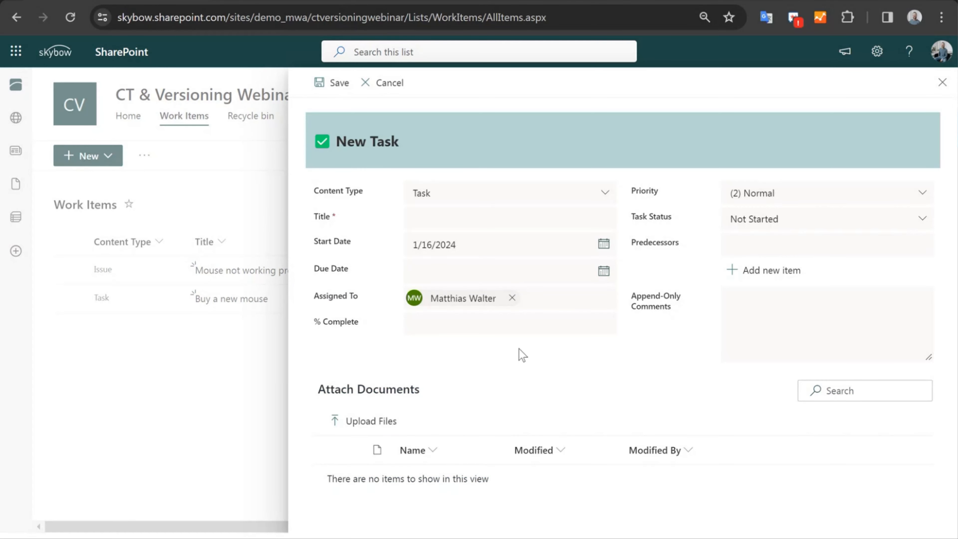
left_click(365, 83)
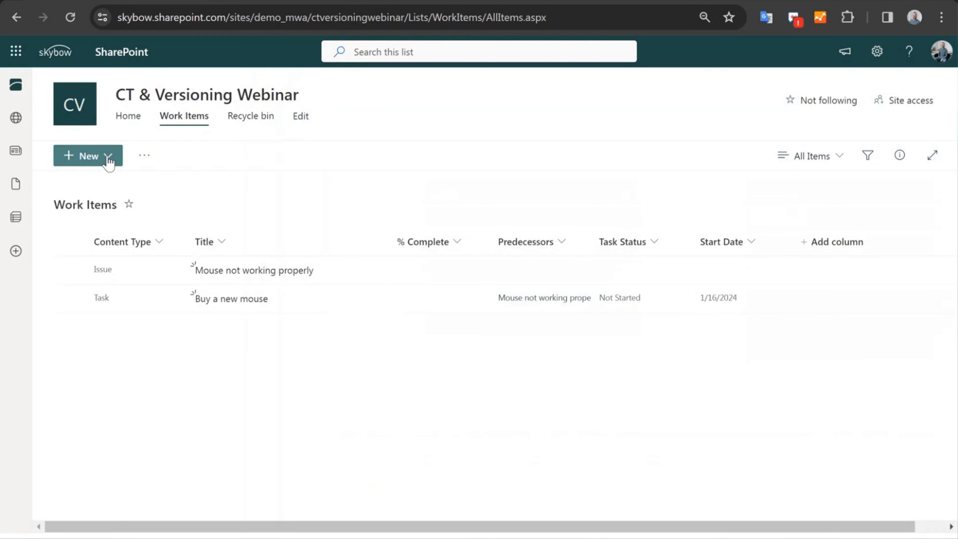
- Open a new Issue form and examine its layout, including the Content Type and Issue Status fields
left_click(108, 158)
left_click(85, 210)
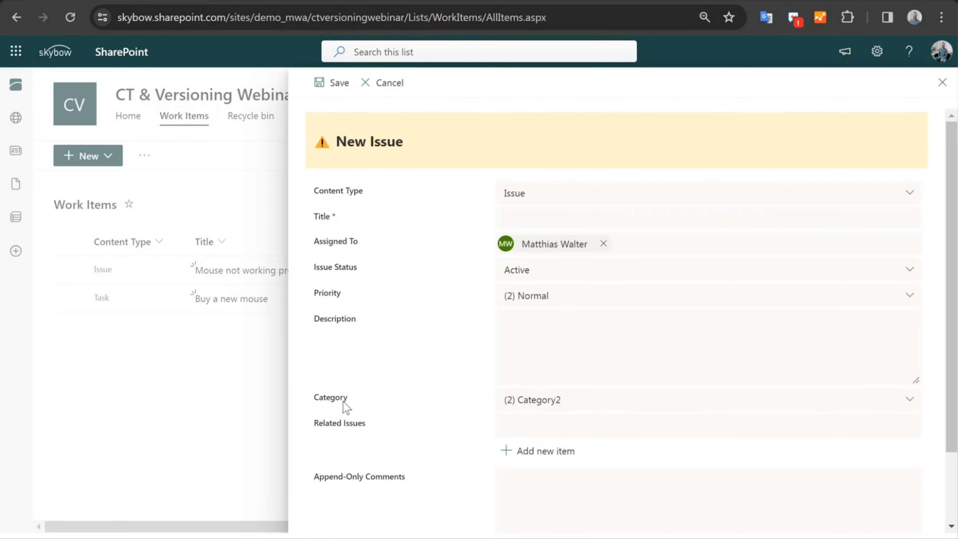
scroll(377, 358, "down", 2)
scroll(345, 270, "up", 2)
left_click_drag(316, 266, 387, 272)
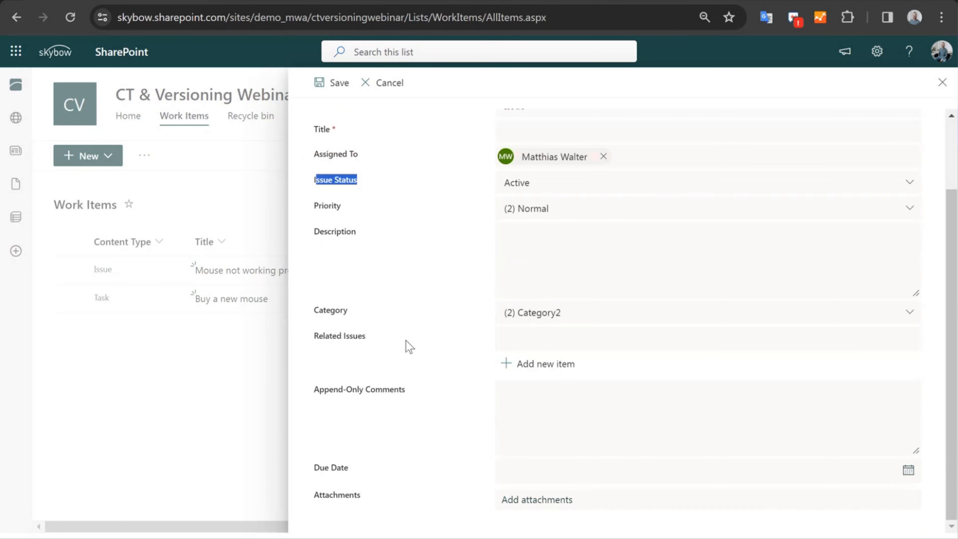
scroll(407, 341, "down", 2)
scroll(395, 299, "up", 3)
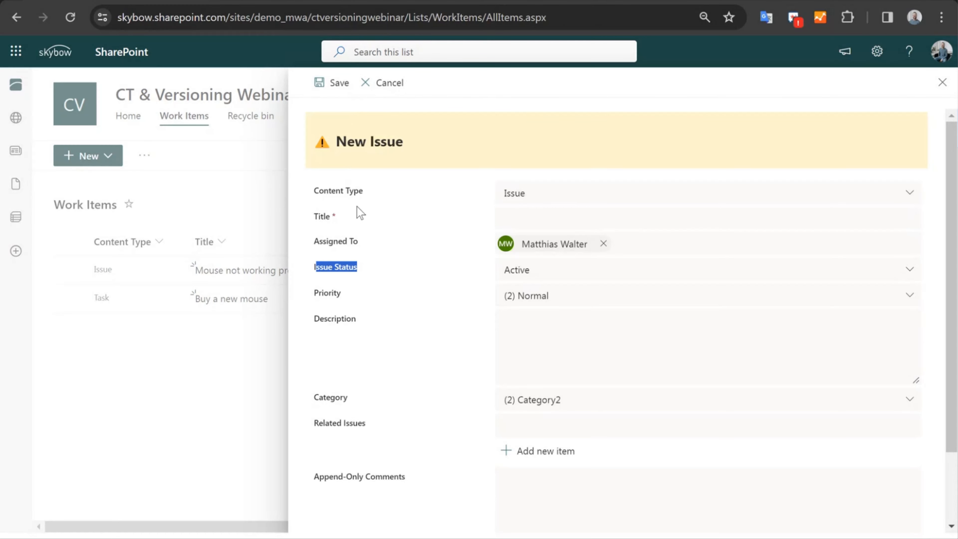
left_click_drag(313, 190, 393, 190)
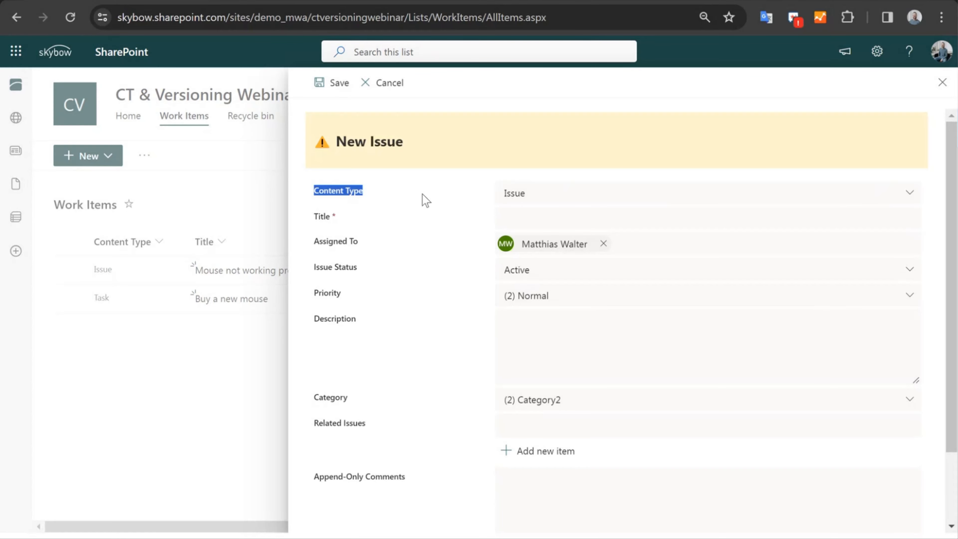
- Compare the form layouts by switching the new item's content type to Task, Issue and Task again, and discard the form
left_click(559, 191)
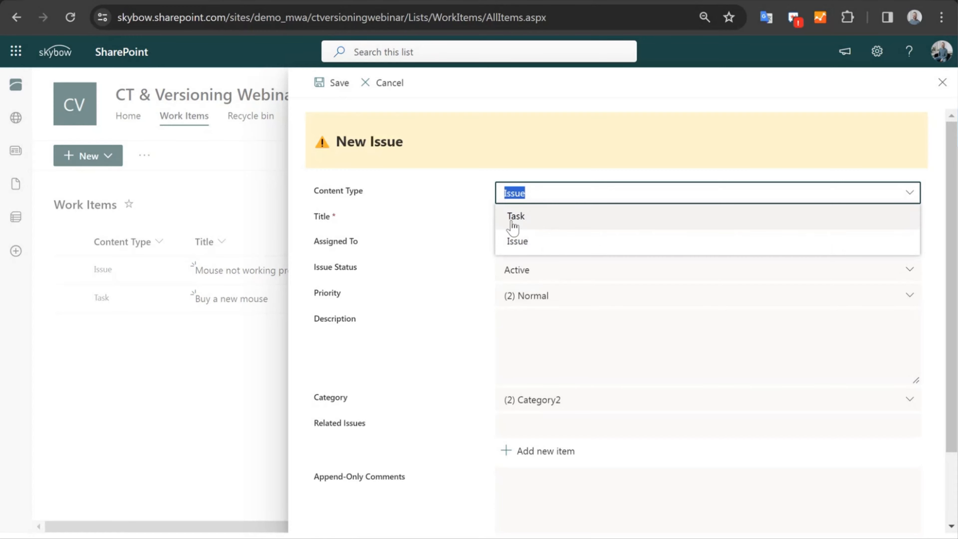
left_click(529, 218)
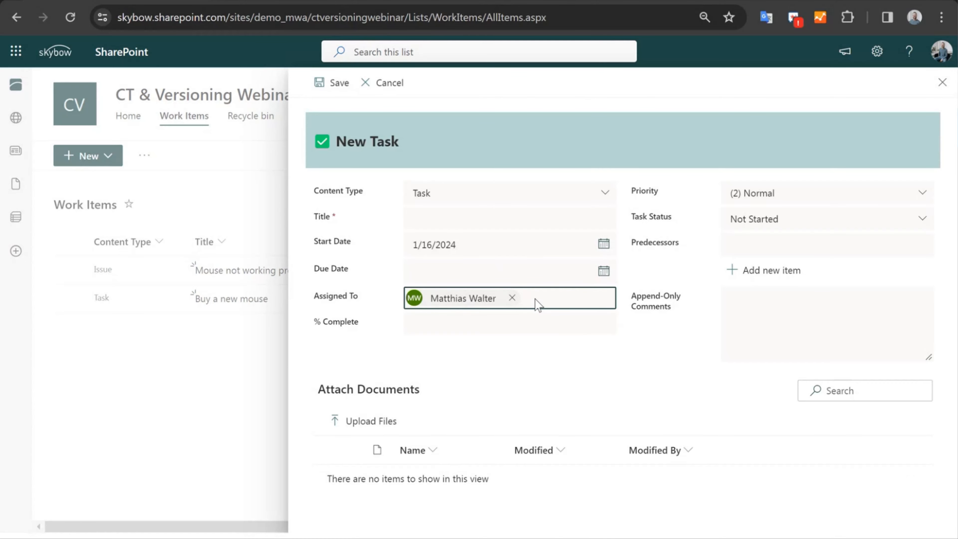
left_click(421, 183)
left_click(427, 242)
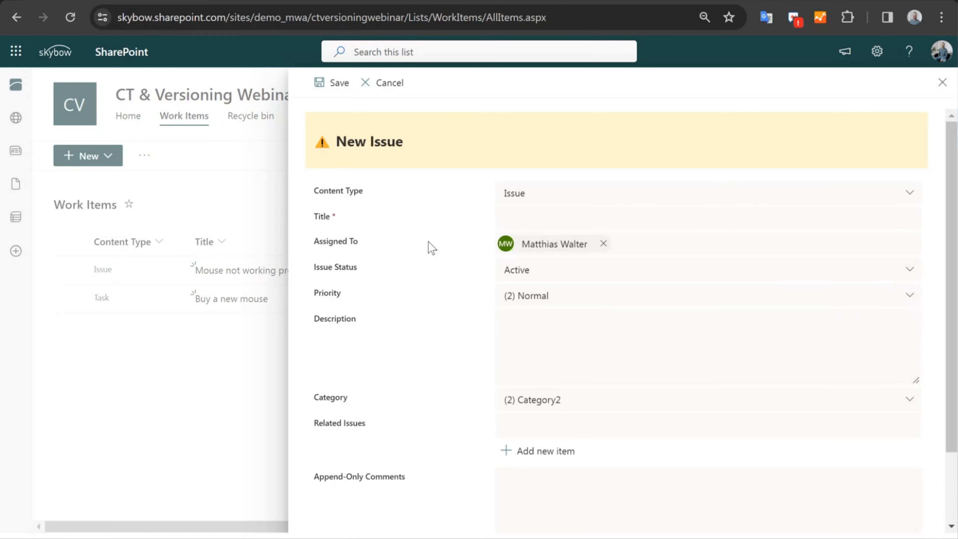
left_click(535, 190)
left_click(507, 215)
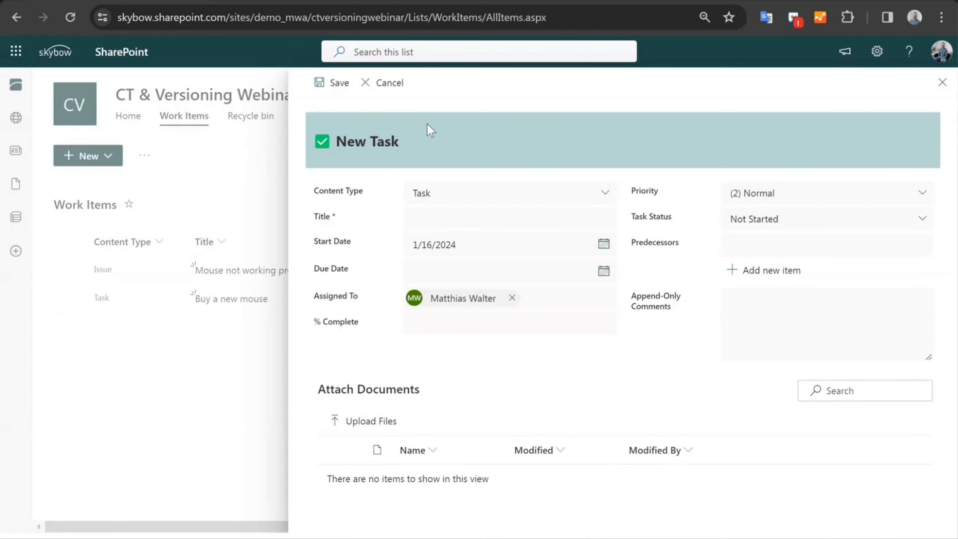
left_click(381, 91)
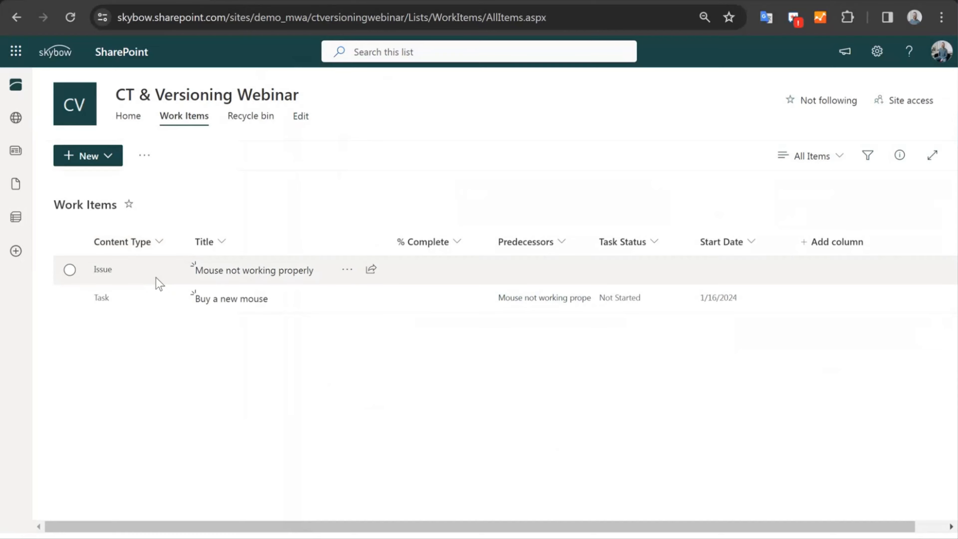
- Open the "Mouse not working properly" issue for editing to view its customized form, and close it without saving
left_click(139, 272)
right_click(140, 272)
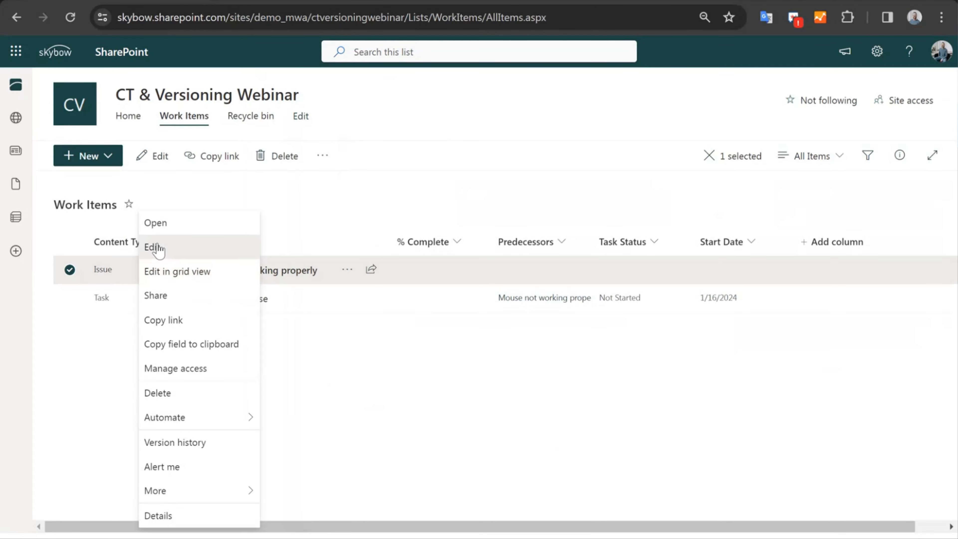
left_click(151, 246)
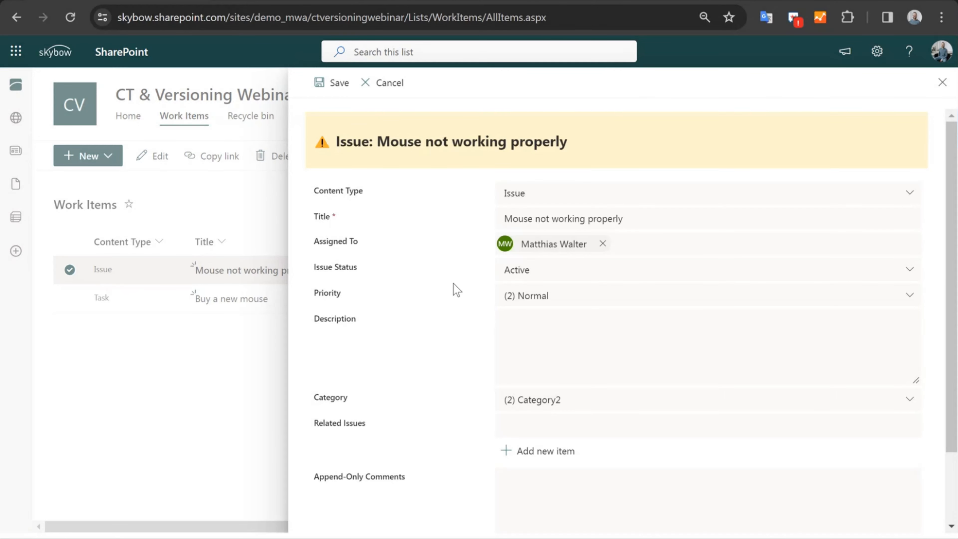
left_click(379, 92)
- Open the "Buy a new mouse" task for editing to view its customized form, and close it without saving
left_click(118, 307)
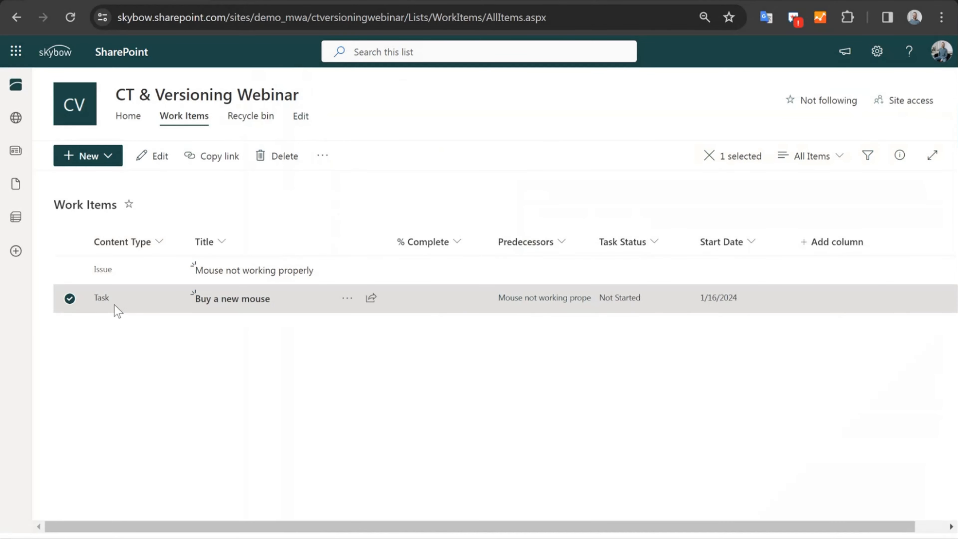
right_click(118, 308)
left_click(141, 251)
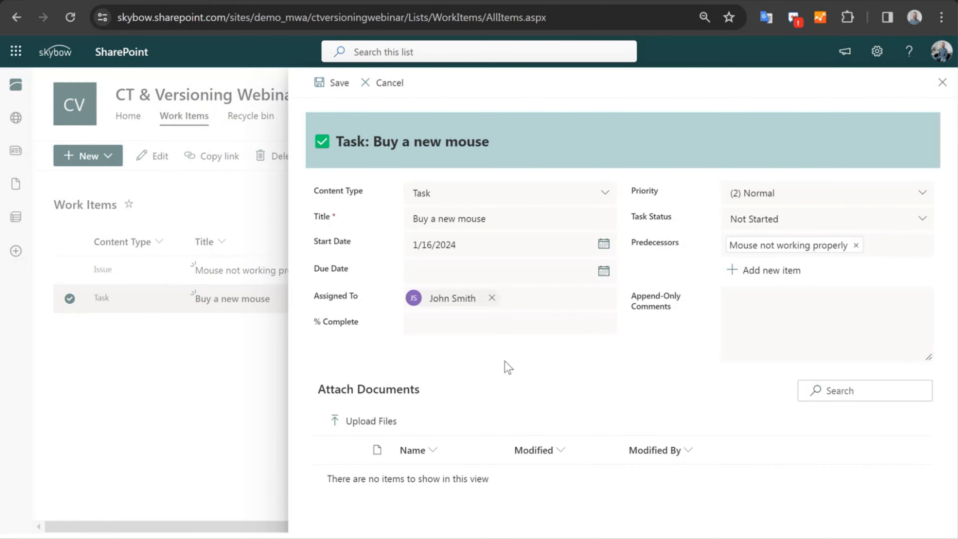
left_click(384, 87)
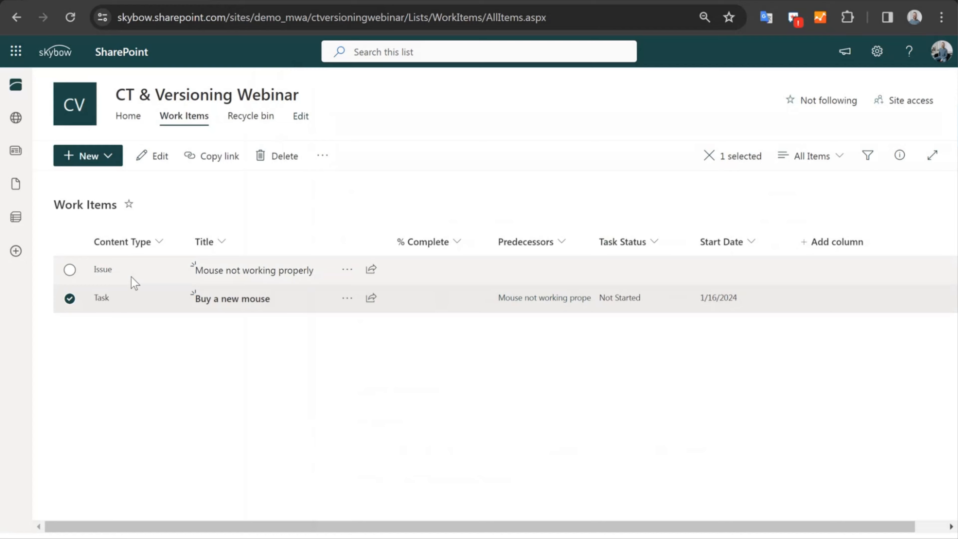
- Review all fields in the standard display form of the "Mouse not working properly" issue and close it
double_click(148, 278)
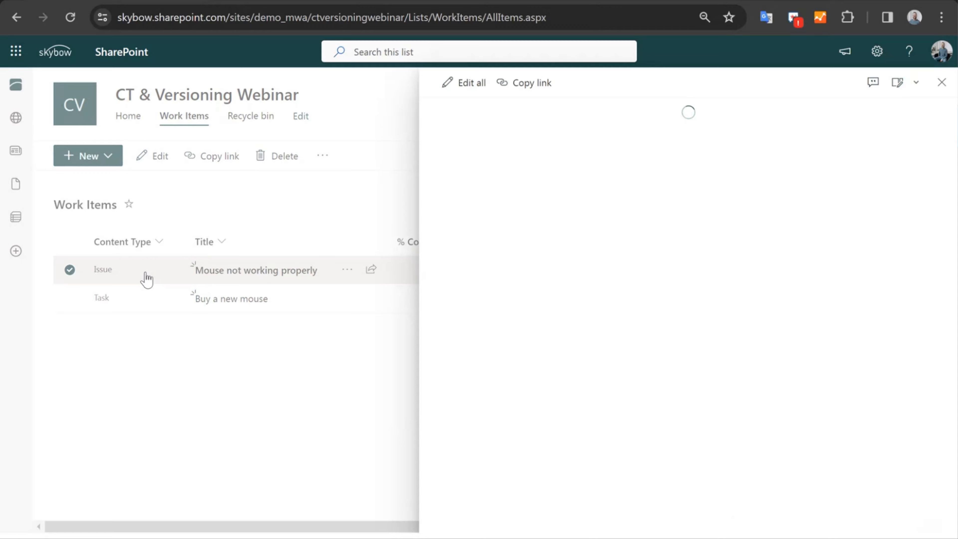
scroll(692, 321, "down", 5)
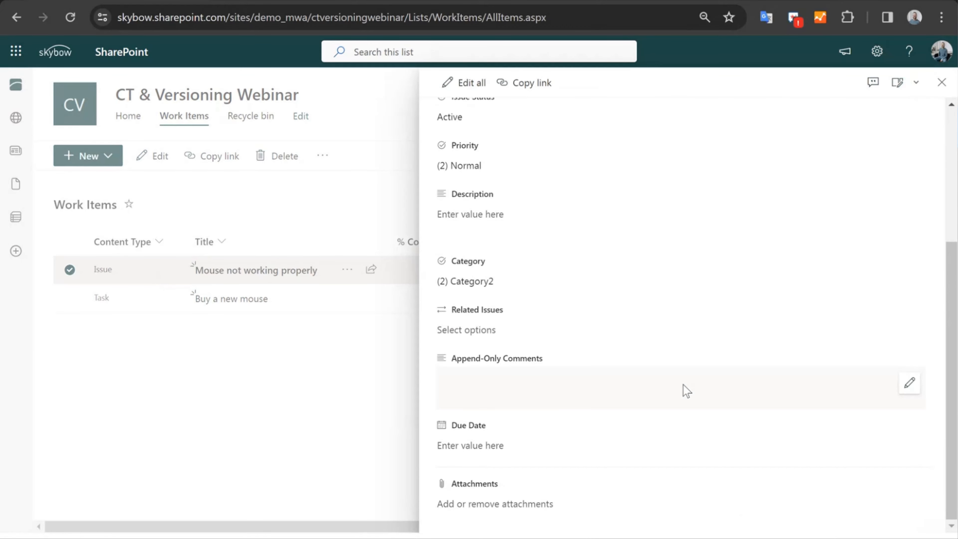
scroll(658, 438, "up", 5)
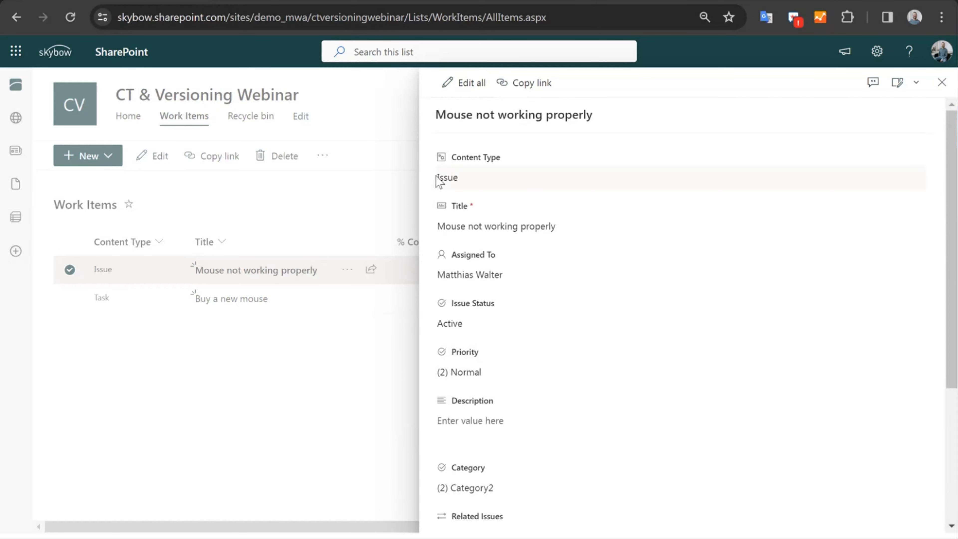
left_click(941, 82)
- In the display form of "Buy a new mouse", try the Issue content type and restore it to Task
left_click(144, 299)
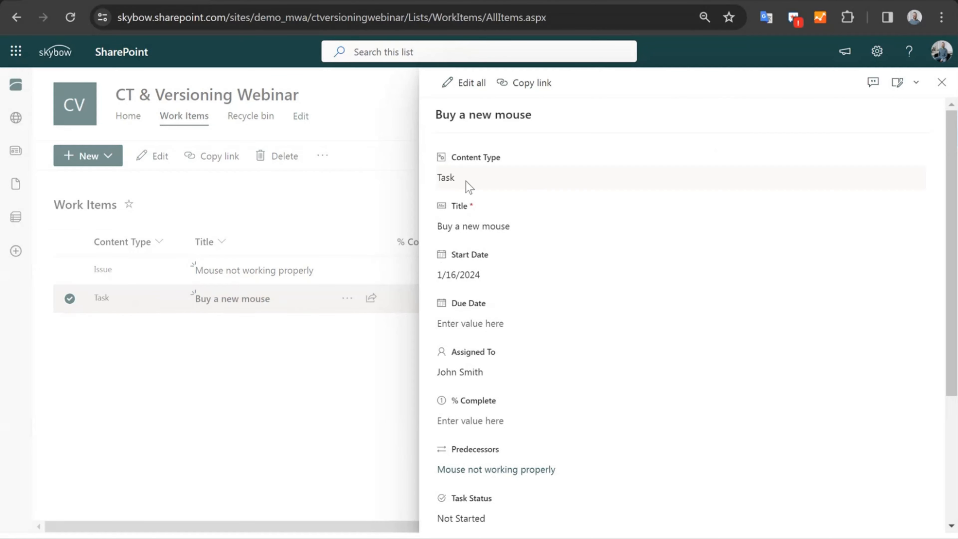
left_click(520, 182)
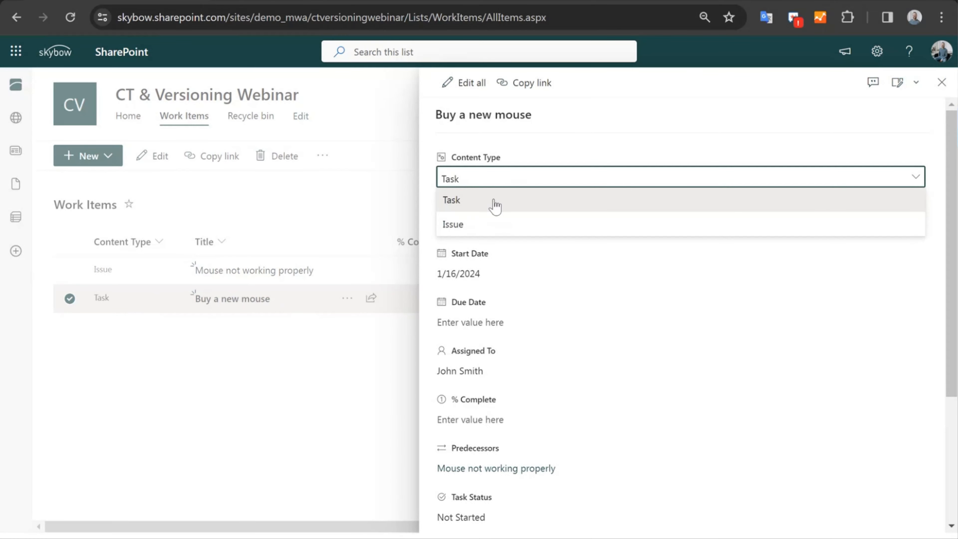
left_click(477, 224)
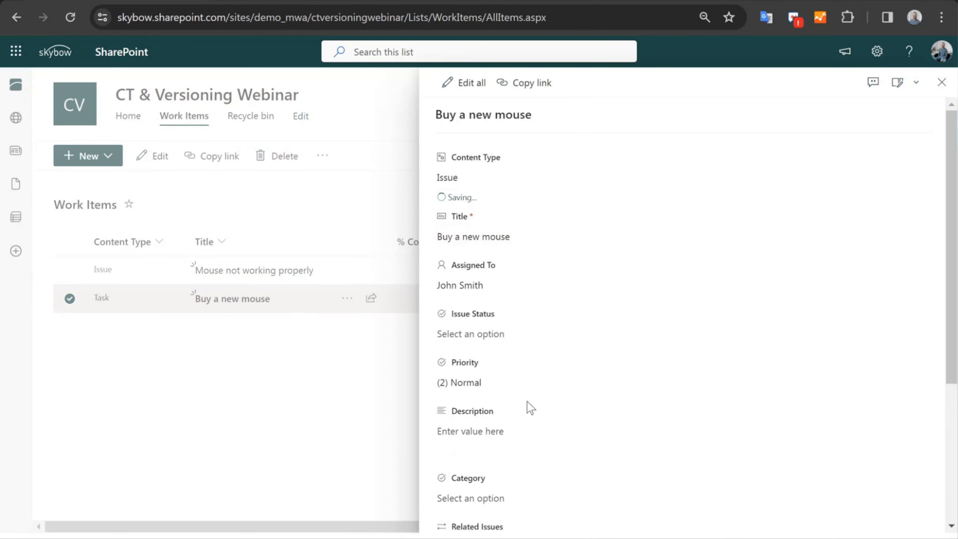
left_click(474, 178)
left_click(458, 202)
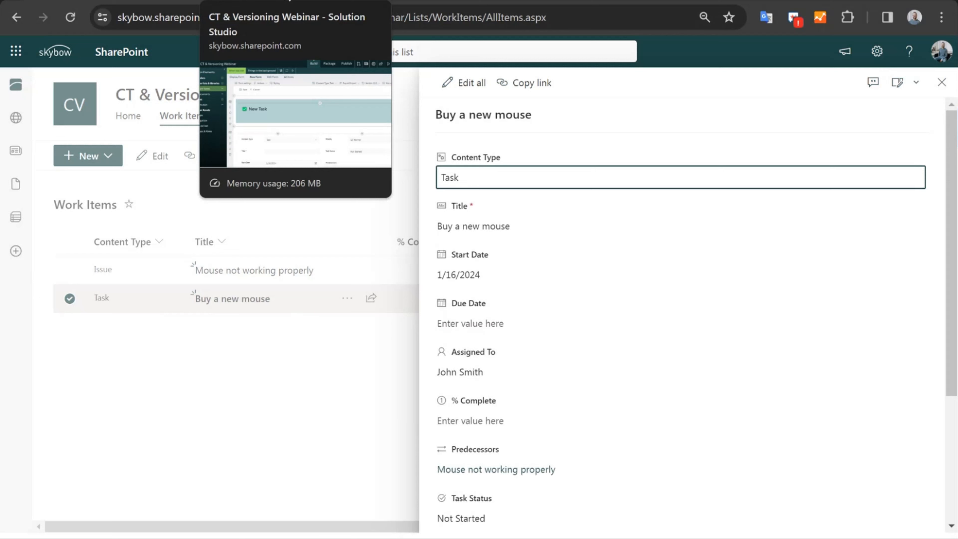
- Switch to the browser tab with Solution Studio for the CT & Versioning Webinar site
left_click(290, 0)
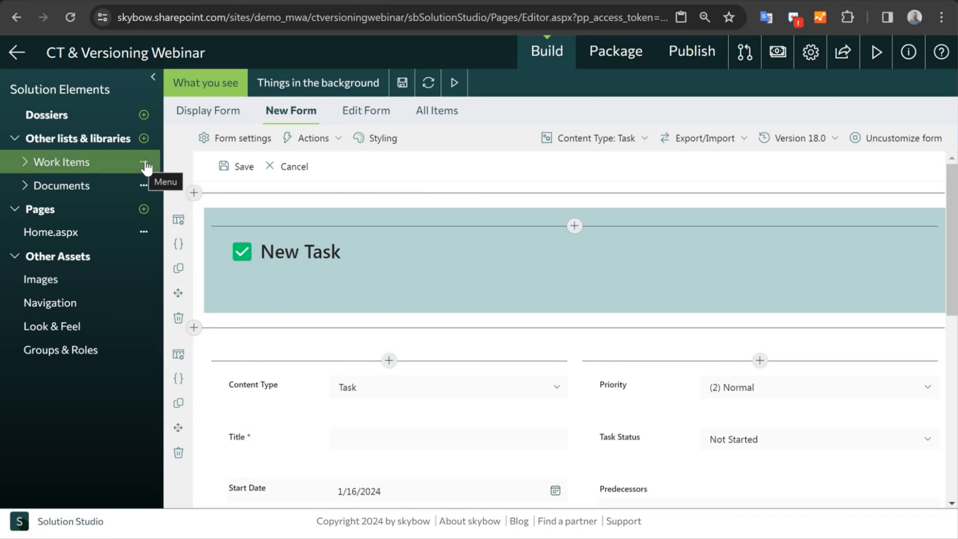
- Review the Issue version of the Work Items New Form in full, and view the list's Edit and Display forms
left_click(623, 137)
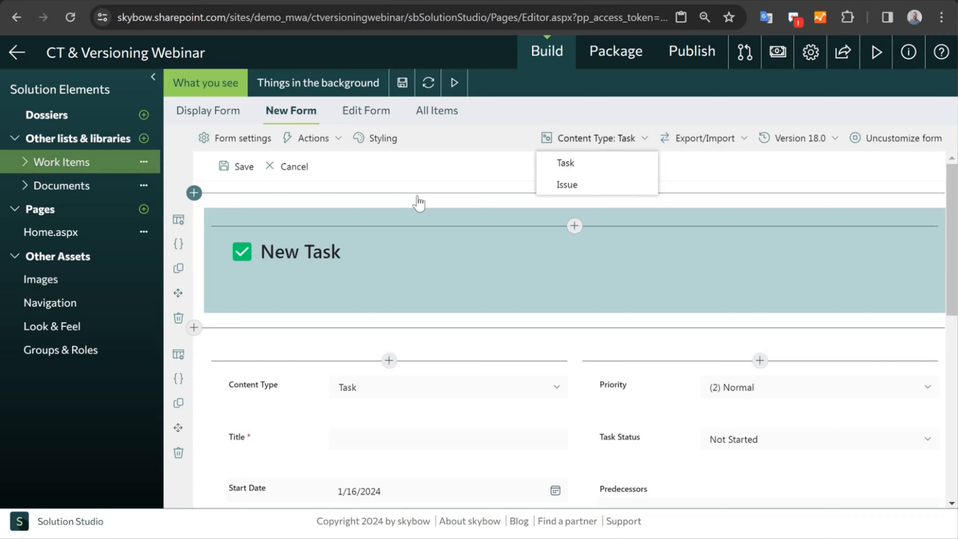
left_click(568, 186)
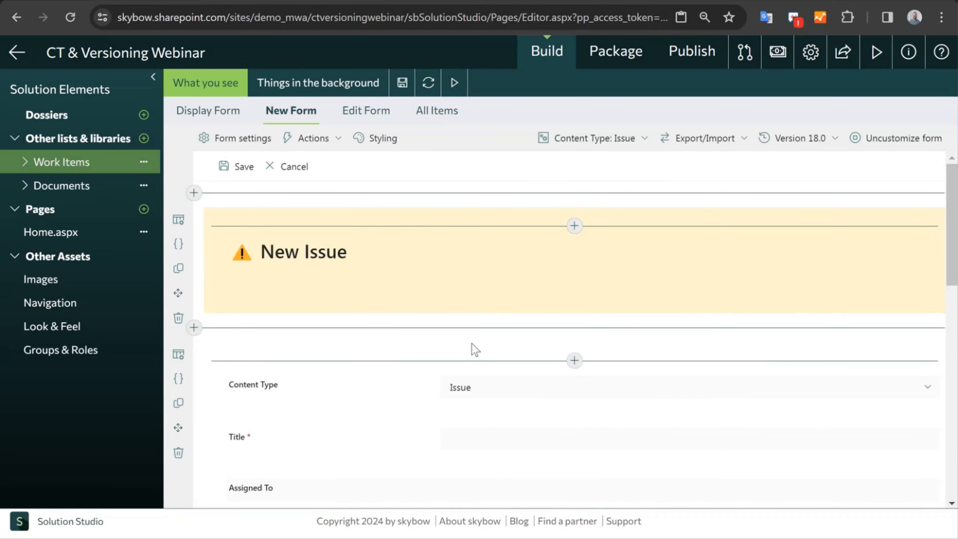
scroll(389, 417, "down", 10)
scroll(389, 429, "up", 10)
left_click(365, 113)
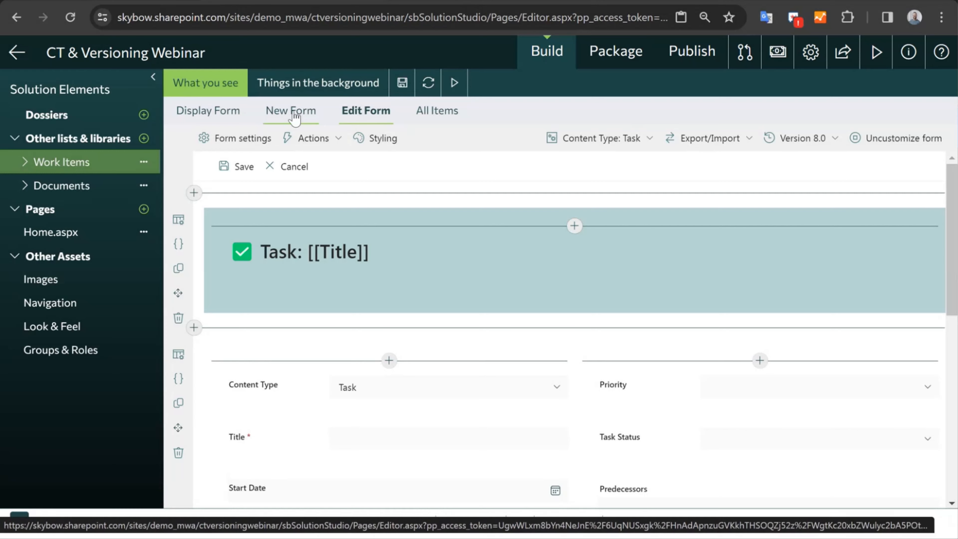
left_click(204, 115)
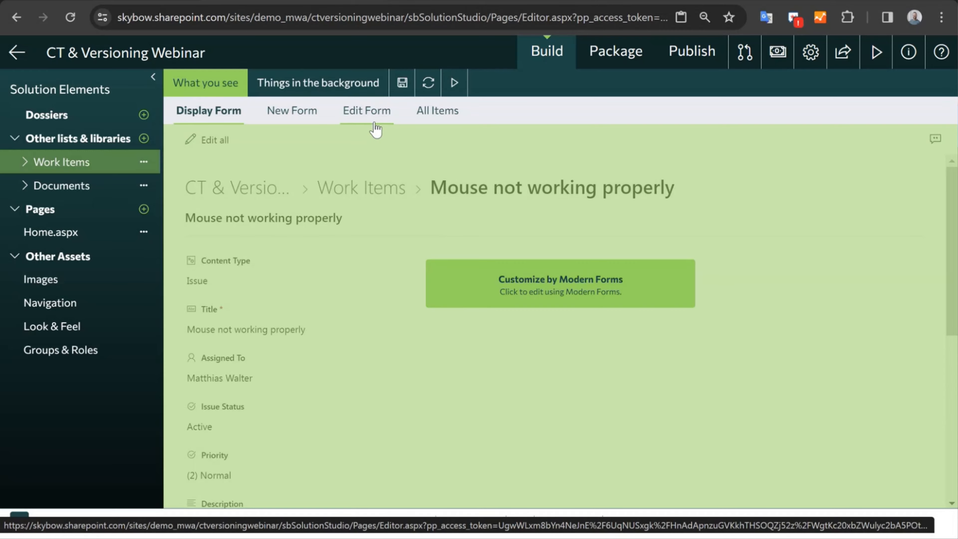
- Export the Work Items Edit Form for the Task content type only
left_click(372, 114)
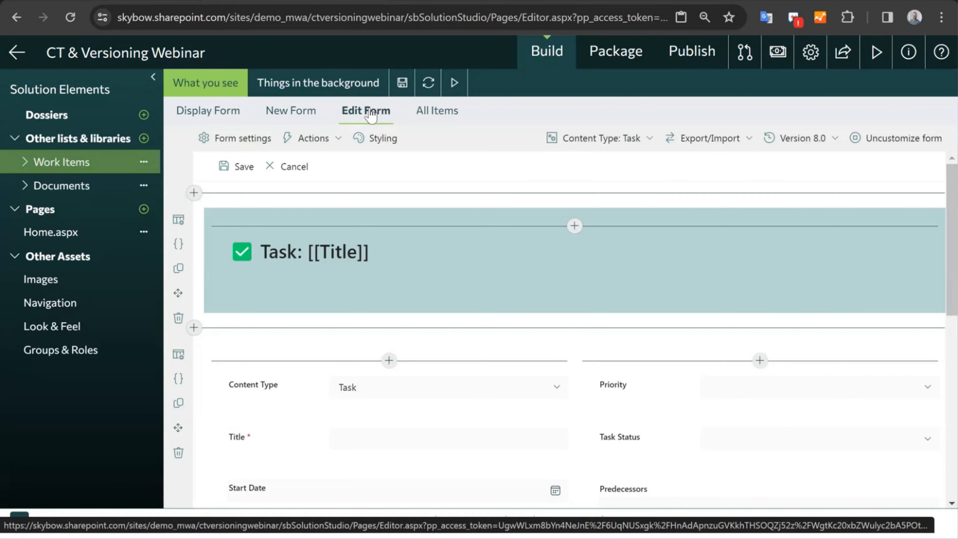
left_click(714, 143)
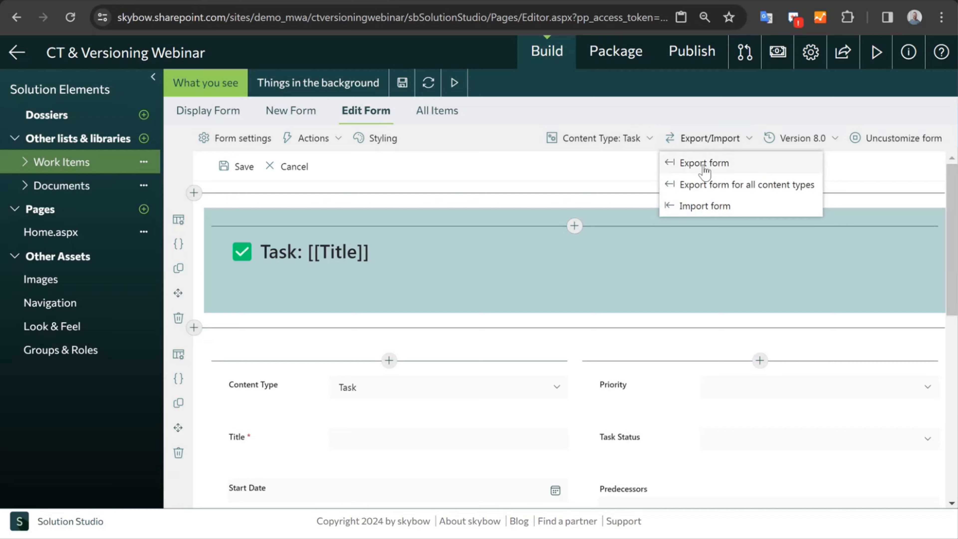
left_click(712, 168)
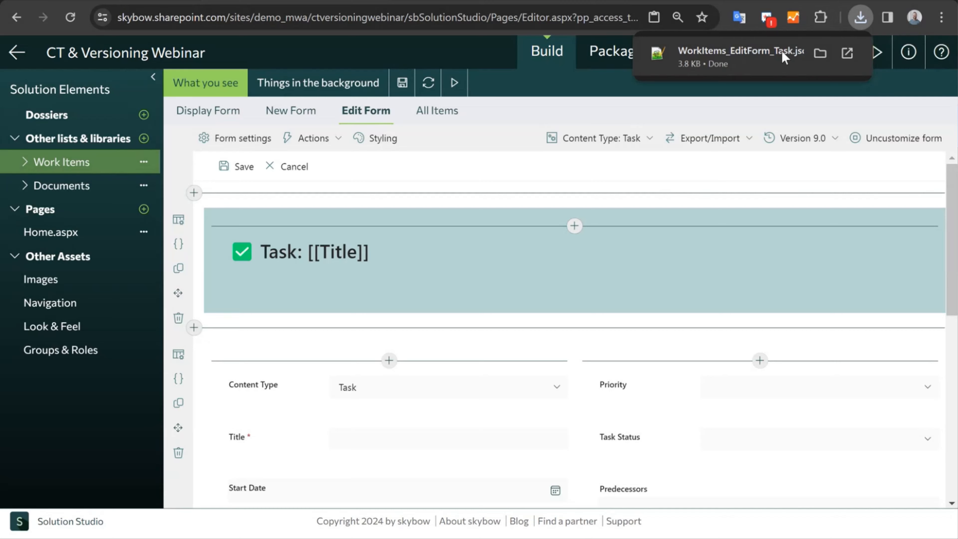
- Export the Edit Form for all content types and check the exported files in the recent download history
left_click(711, 143)
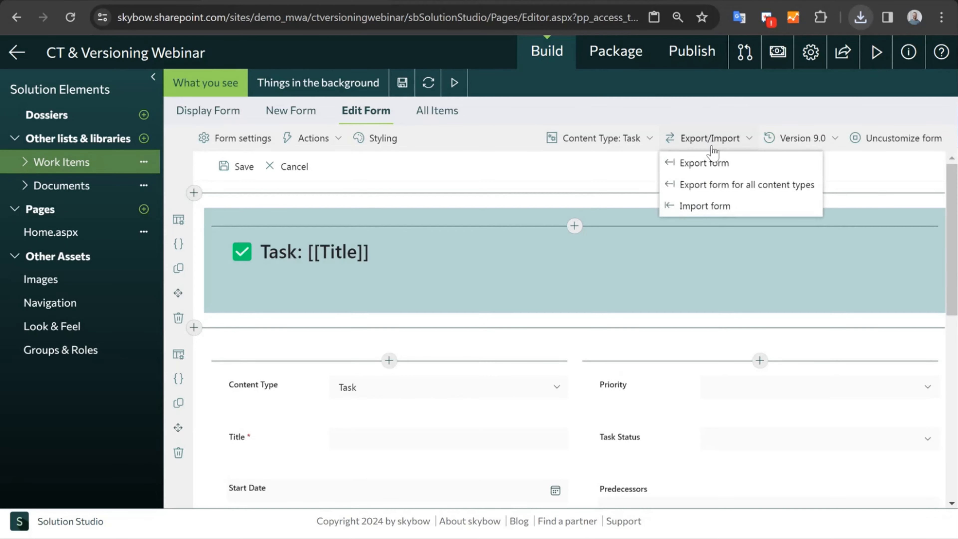
left_click(763, 189)
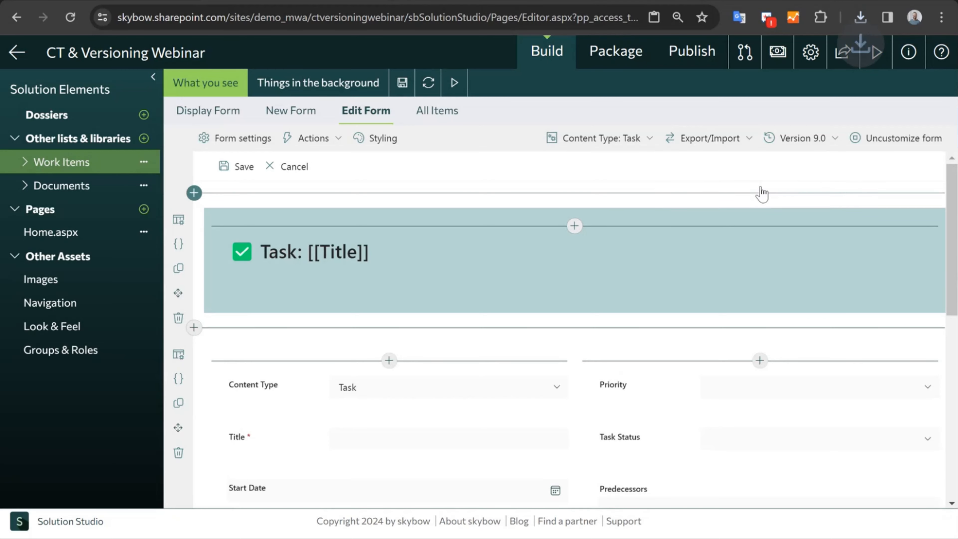
left_click(862, 20)
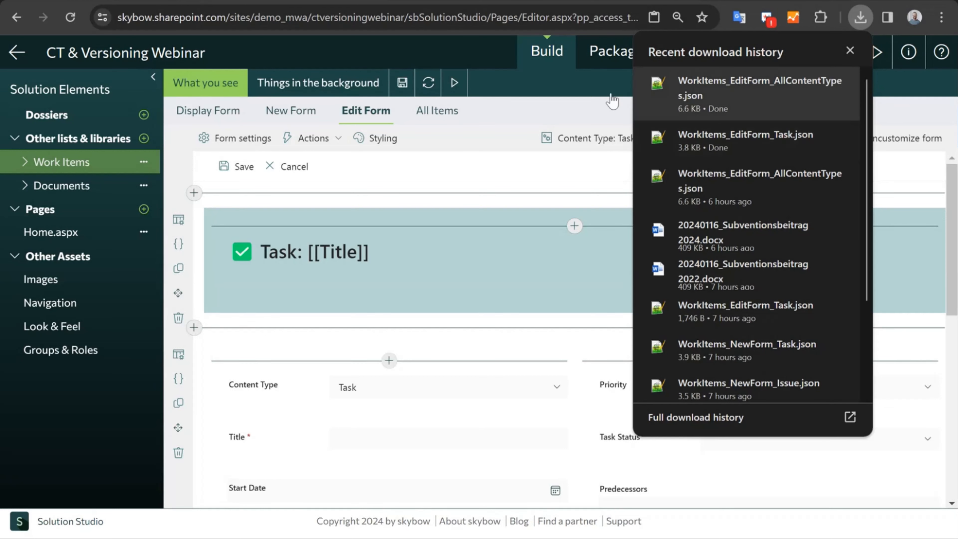
left_click(558, 108)
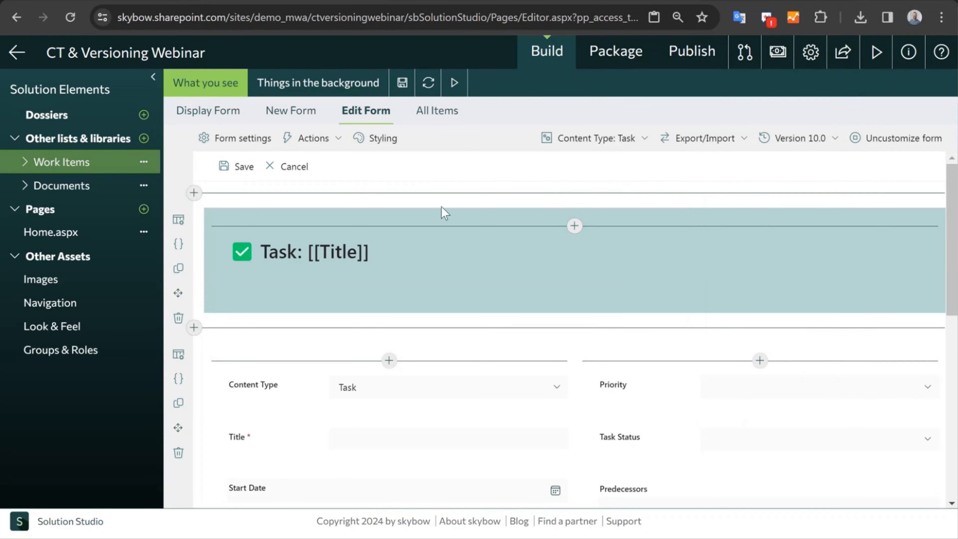
- Customize the Work Items Display Form with Modern Forms and compare its default Issue and Task layouts
left_click(227, 113)
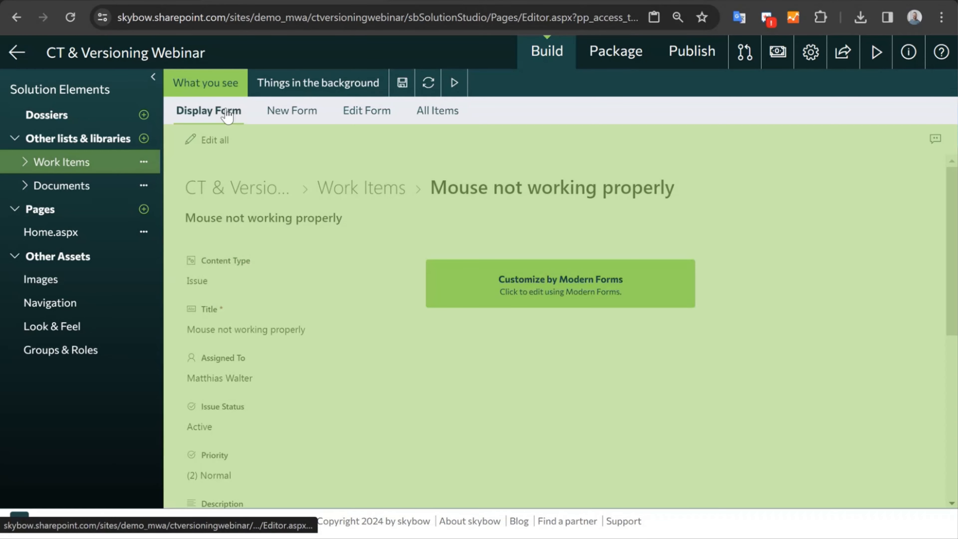
left_click(555, 287)
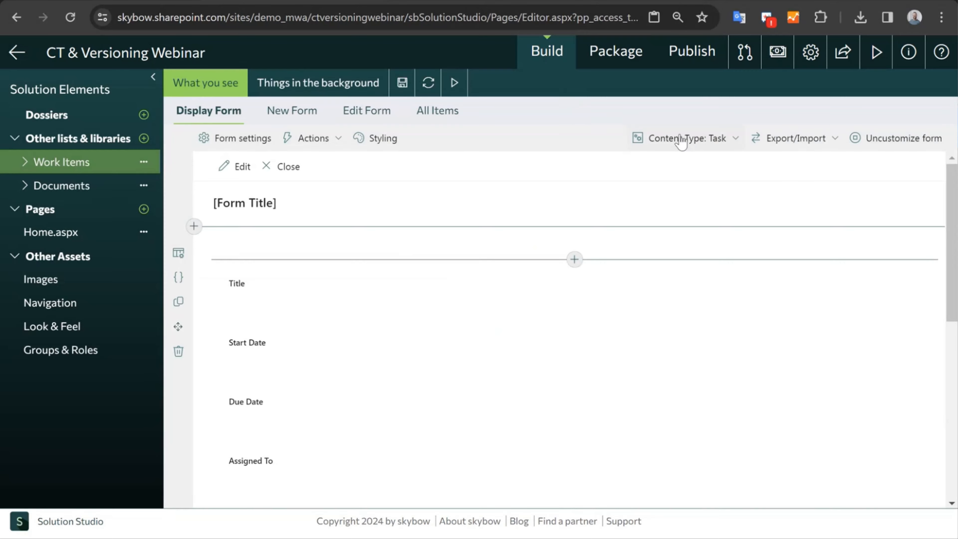
left_click(690, 141)
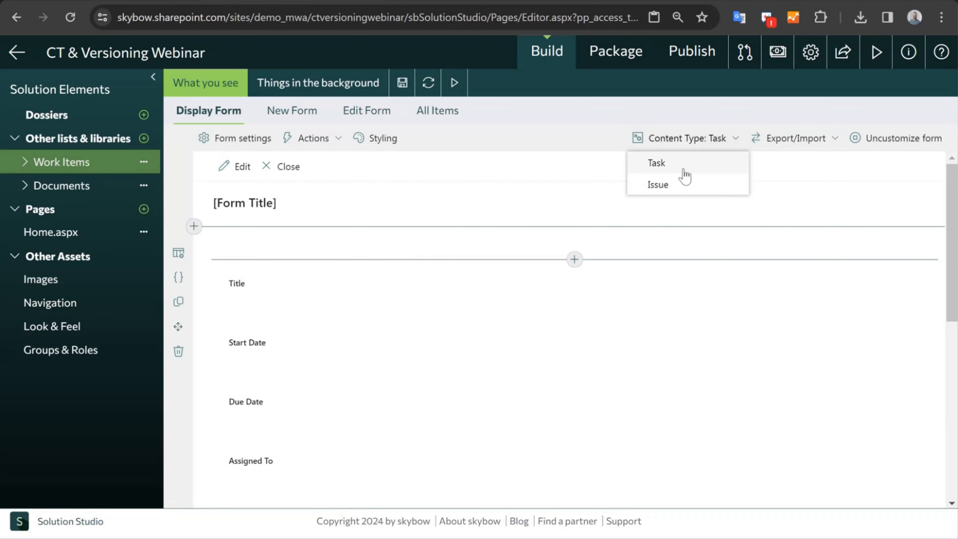
left_click(675, 185)
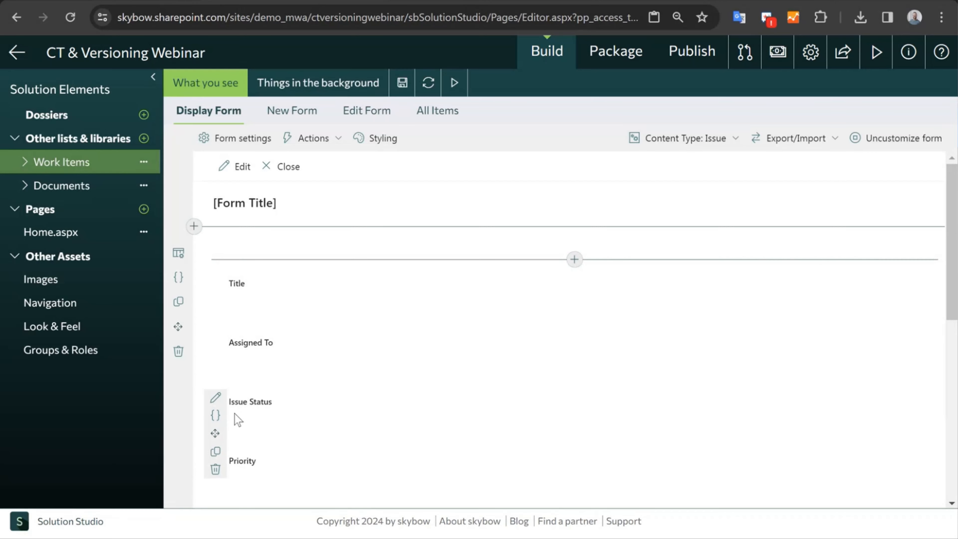
left_click(688, 139)
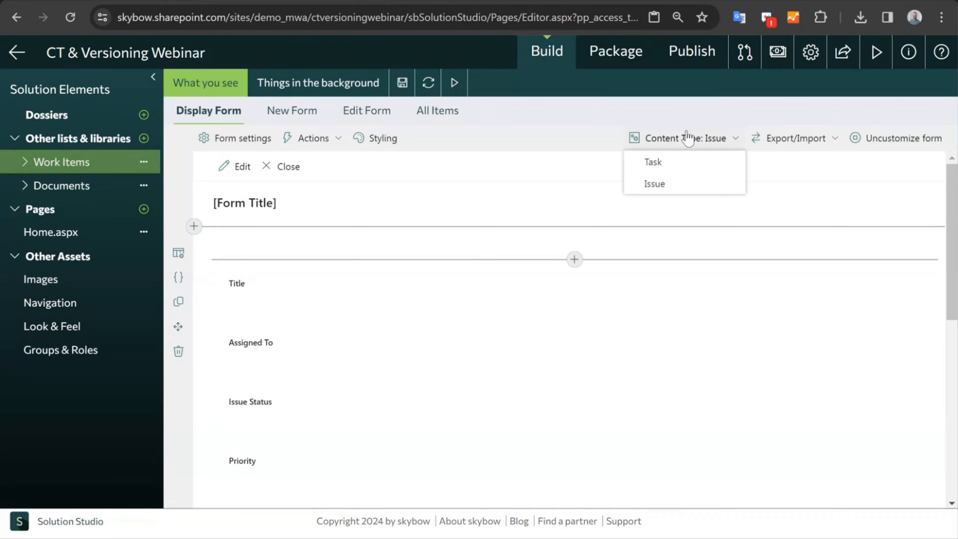
left_click(670, 160)
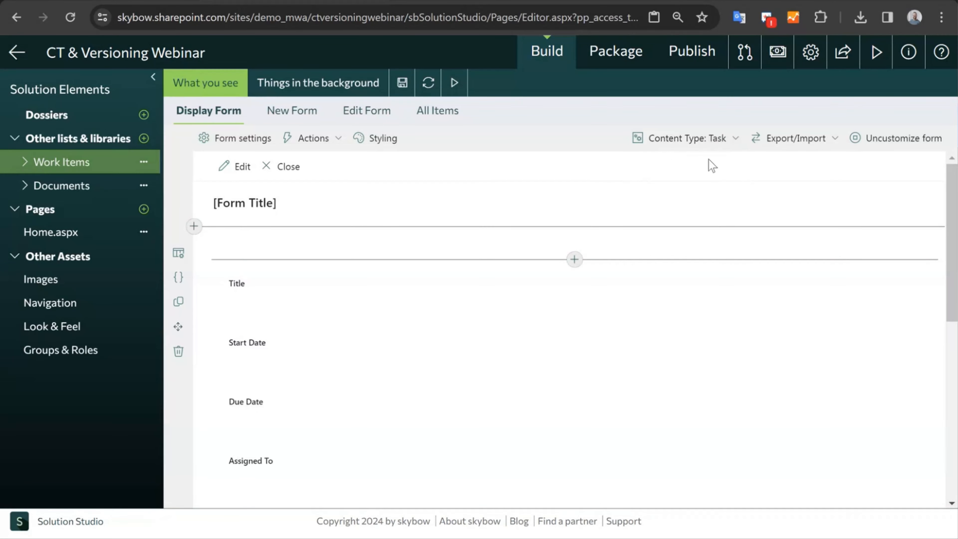
- Import WorkItems_EditForm_Task.json from Downloads into the Display Form for the Task content type
left_click(796, 139)
left_click(789, 207)
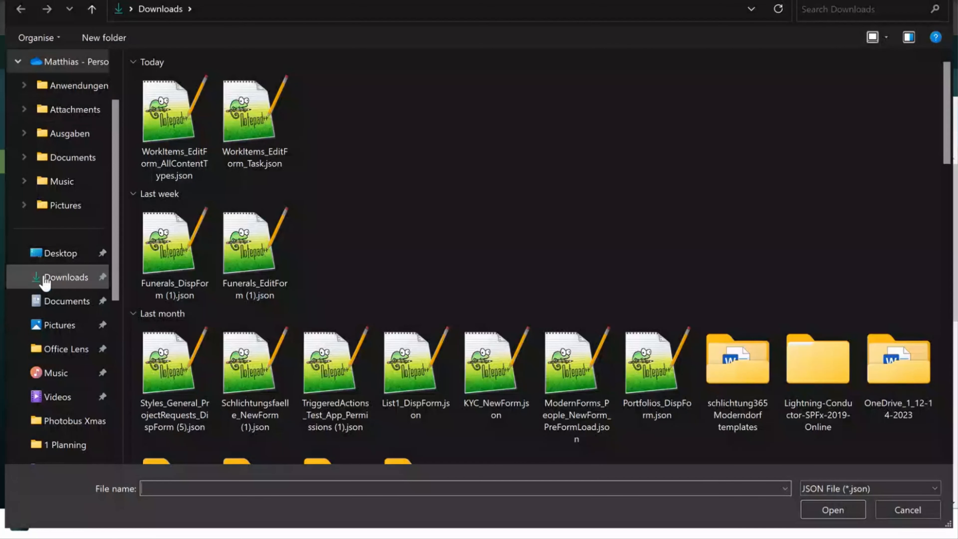
left_click(62, 252)
left_click(72, 278)
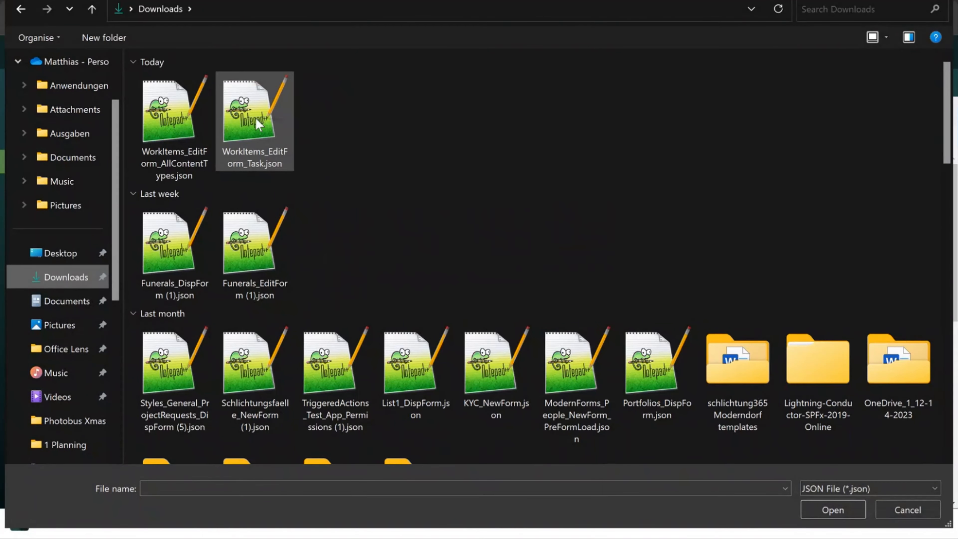
double_click(255, 119)
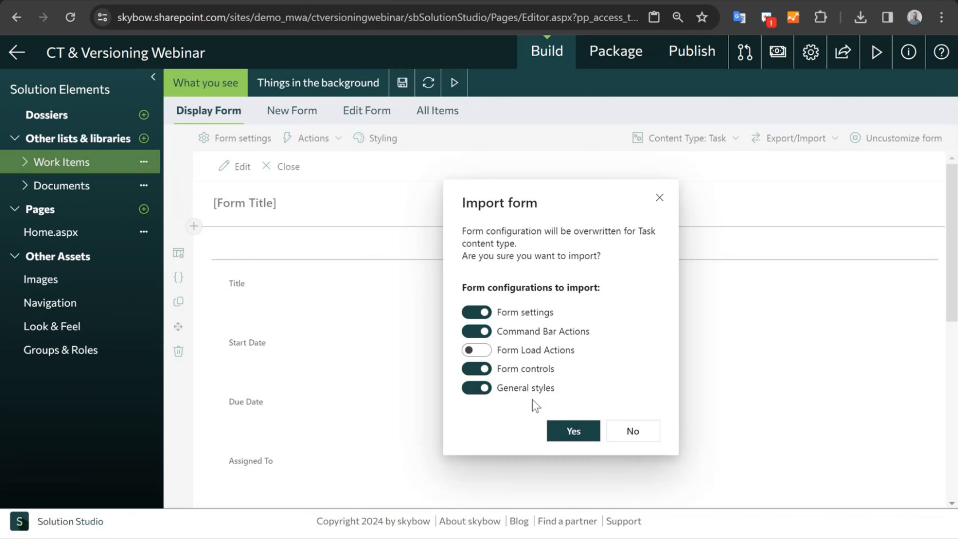
left_click(586, 433)
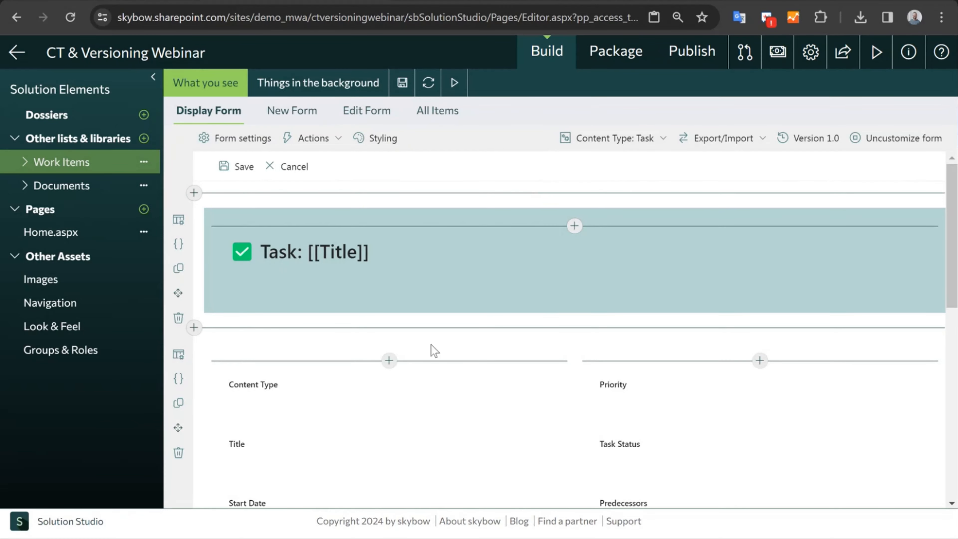
- View the Issue Display Form and import WorkItems_EditForm_AllContentTypes.json to overwrite both the Task and Issue configurations
left_click(619, 138)
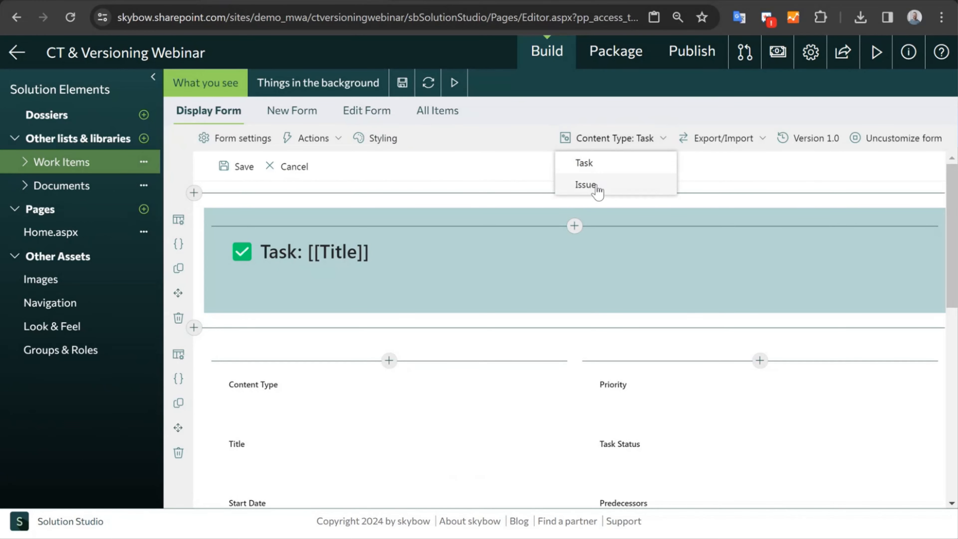
left_click(597, 189)
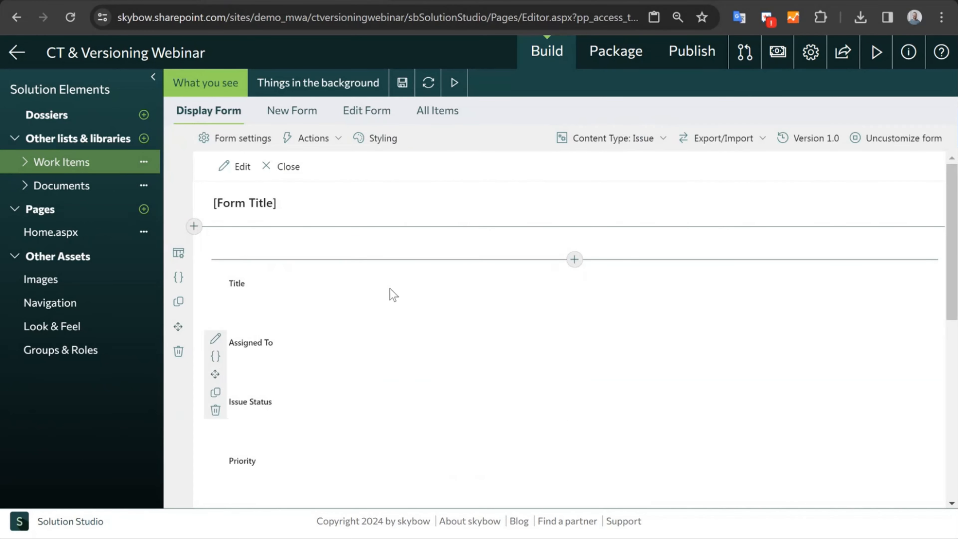
left_click(728, 139)
left_click(707, 214)
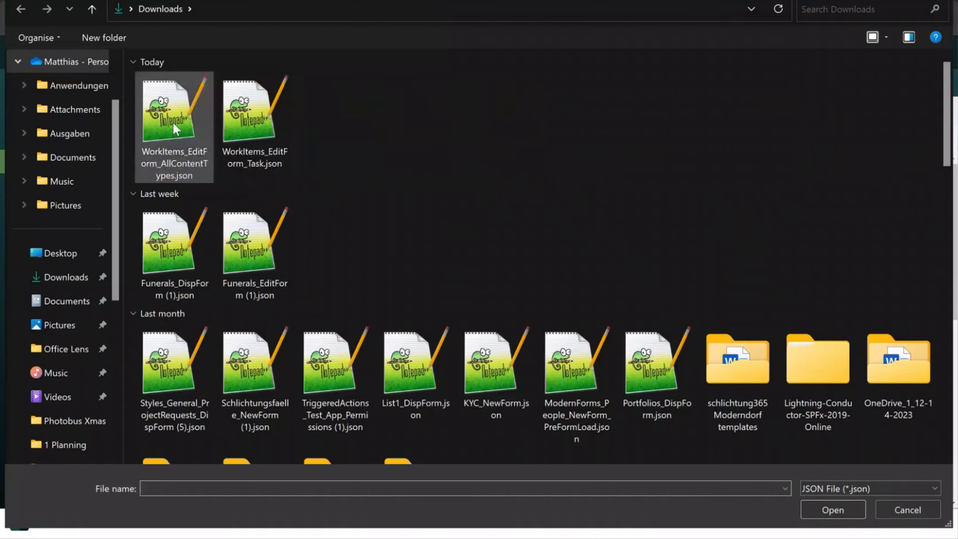
double_click(168, 122)
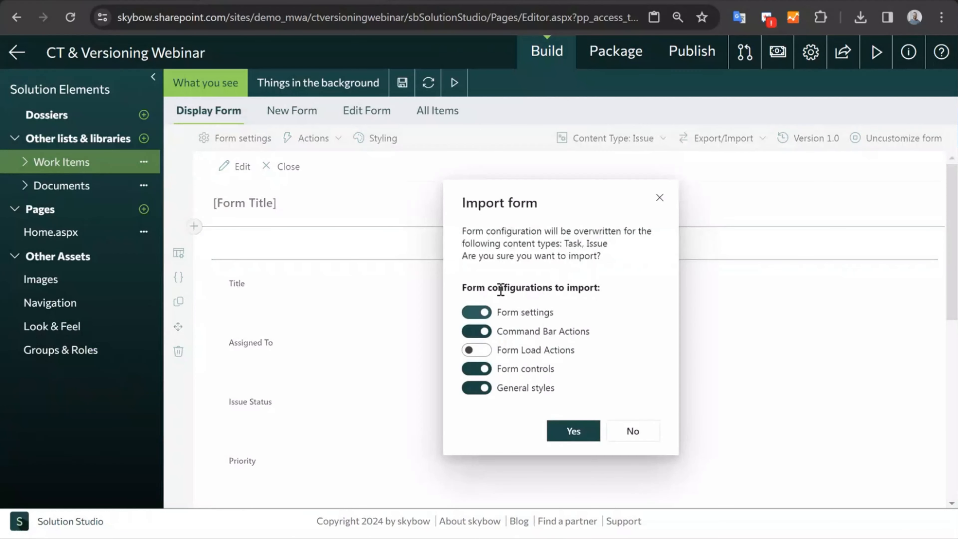
left_click(572, 431)
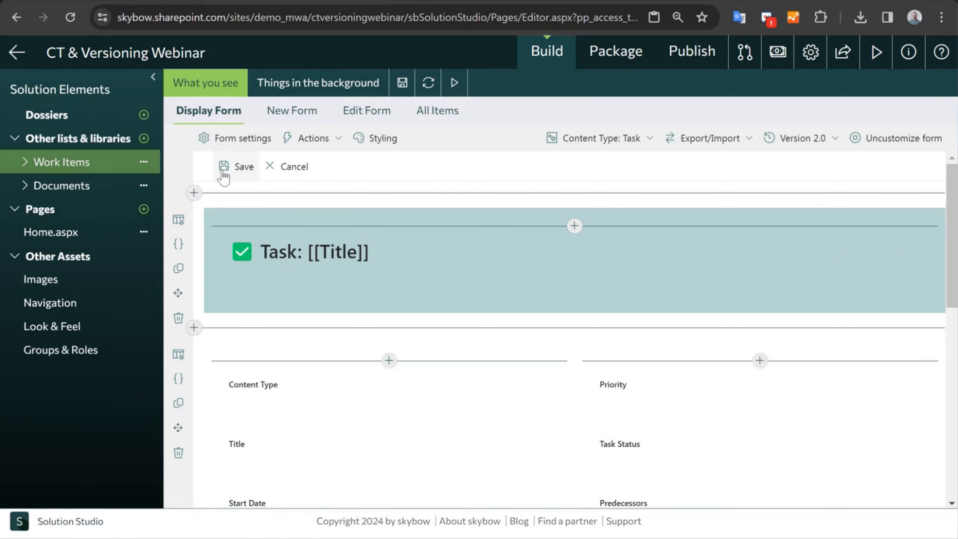
- Uncustomize the Display Form for all content types and customize it again with Modern Forms
left_click(884, 141)
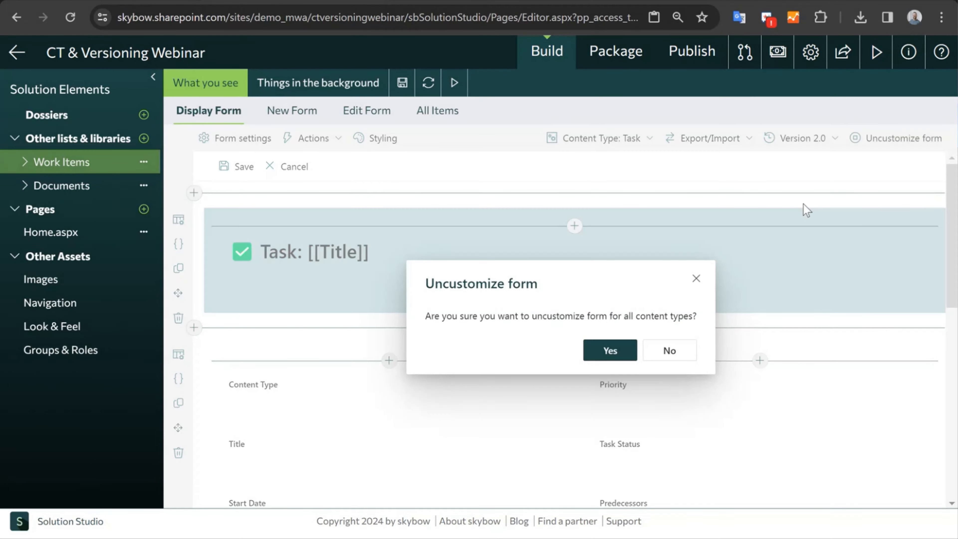
left_click(612, 351)
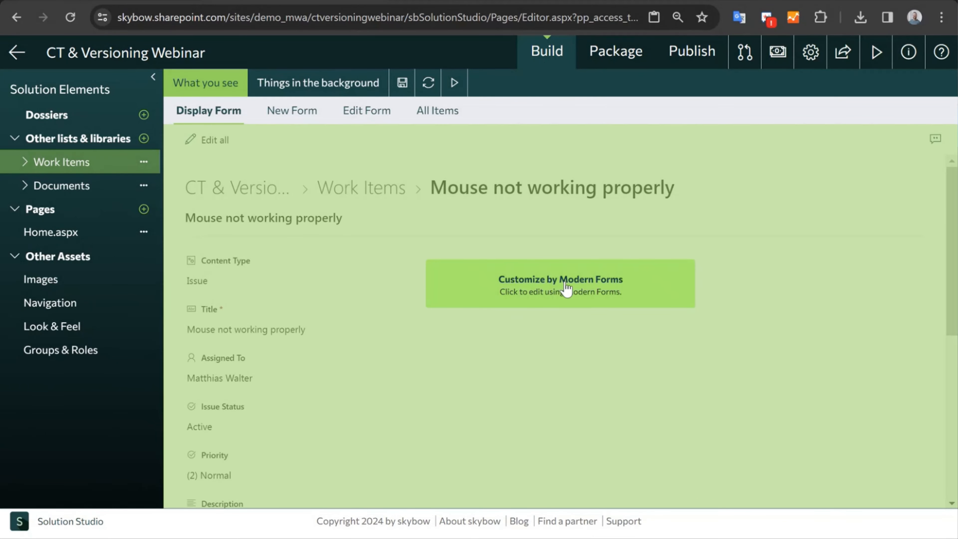
left_click(565, 287)
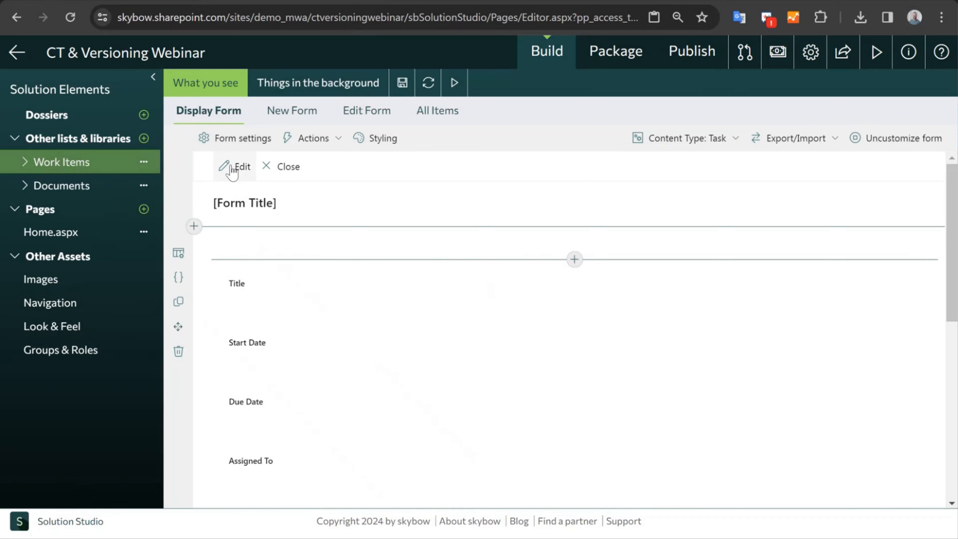
- Import WorkItems_EditForm_AllContentTypes.json into the Display Form with Command Bar Actions excluded
left_click(810, 139)
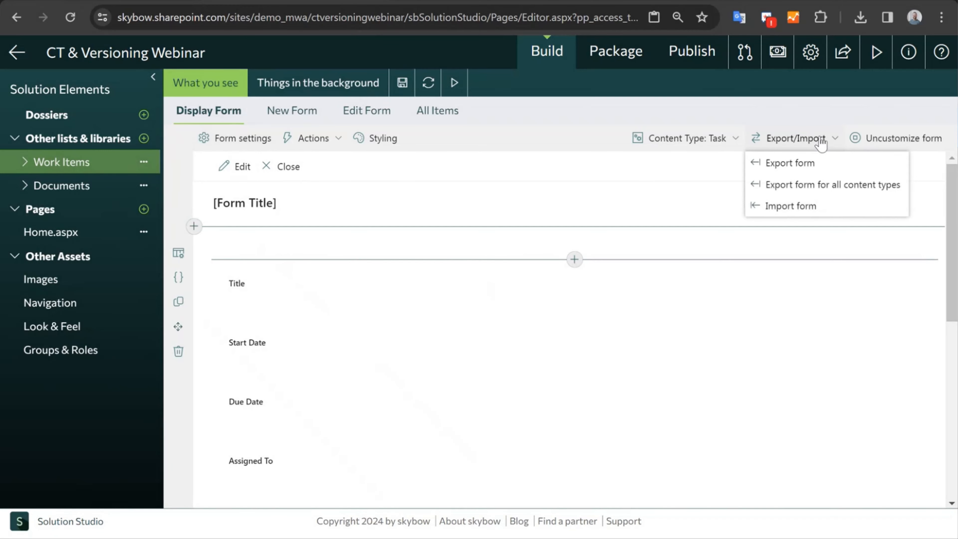
left_click(782, 214)
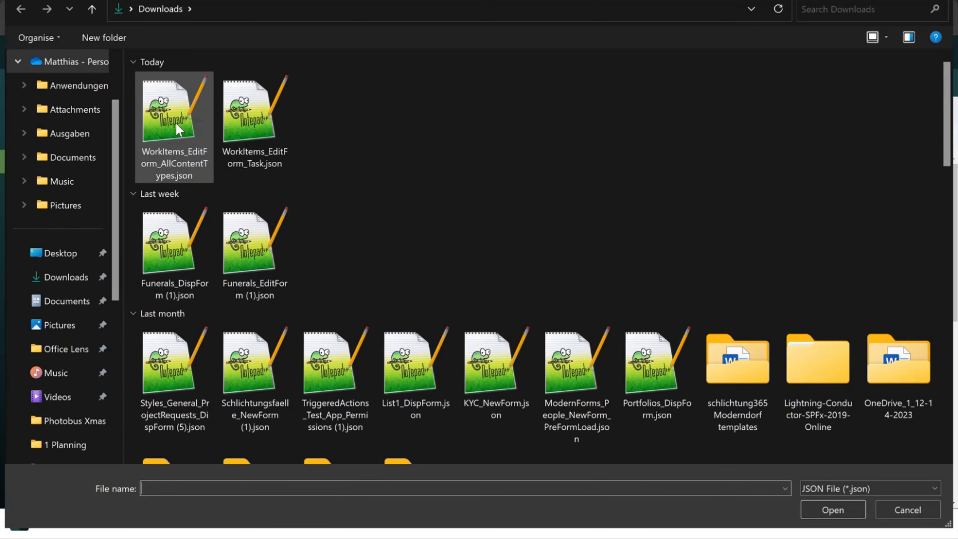
double_click(174, 122)
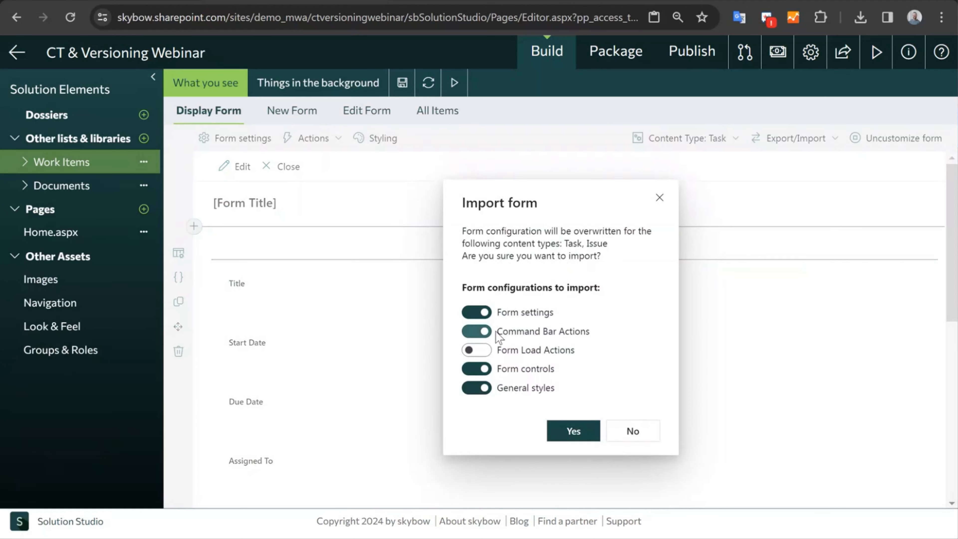
left_click(482, 332)
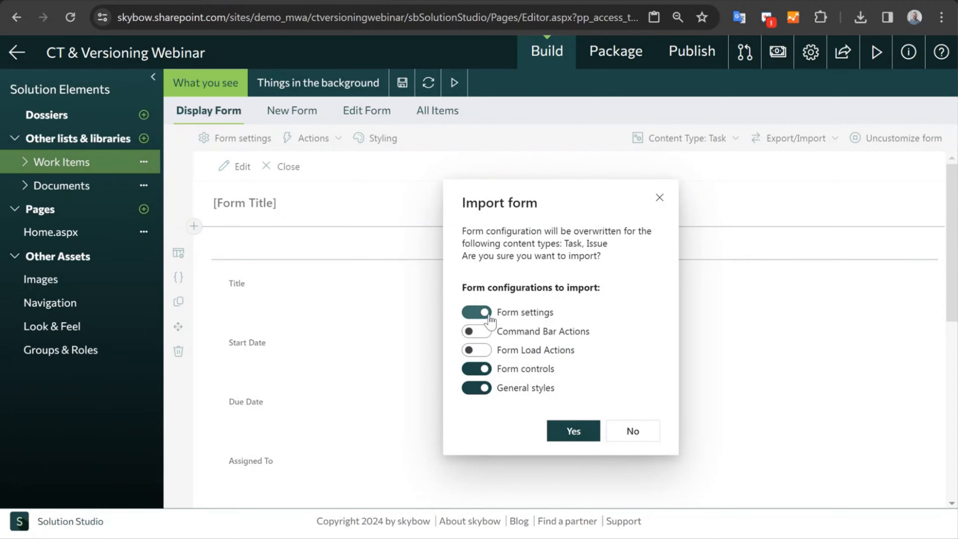
left_click(579, 433)
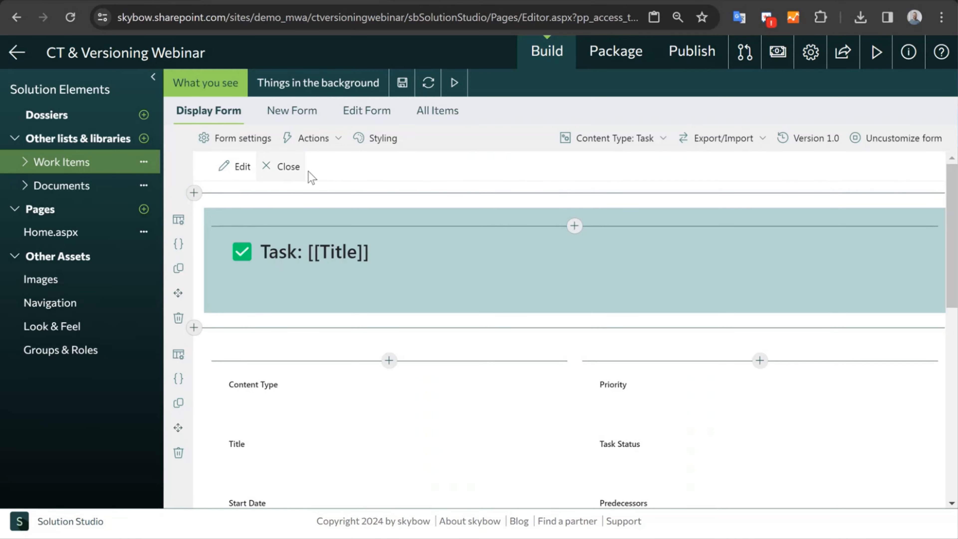
- Check the imported Issue and Task layouts of the Display Form and save the form
left_click(629, 142)
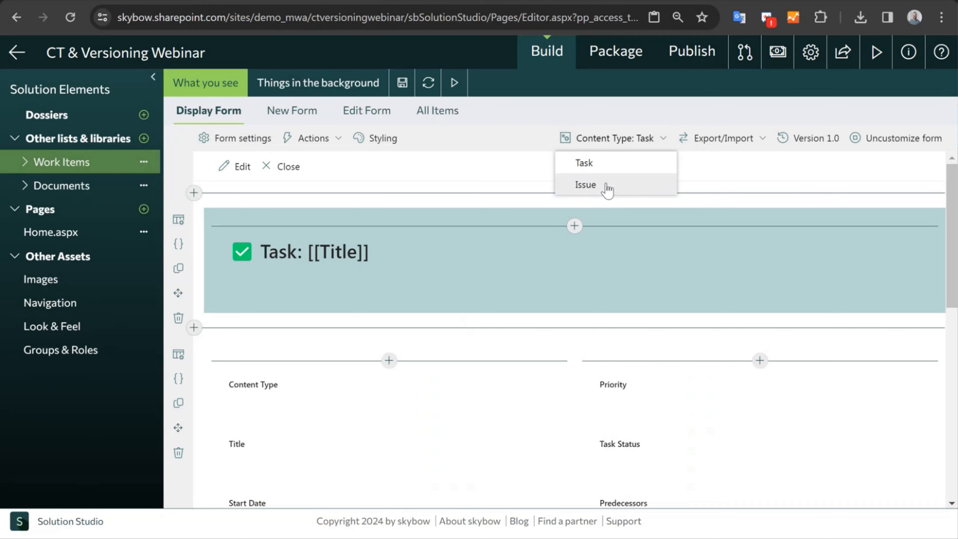
left_click(606, 183)
left_click(613, 139)
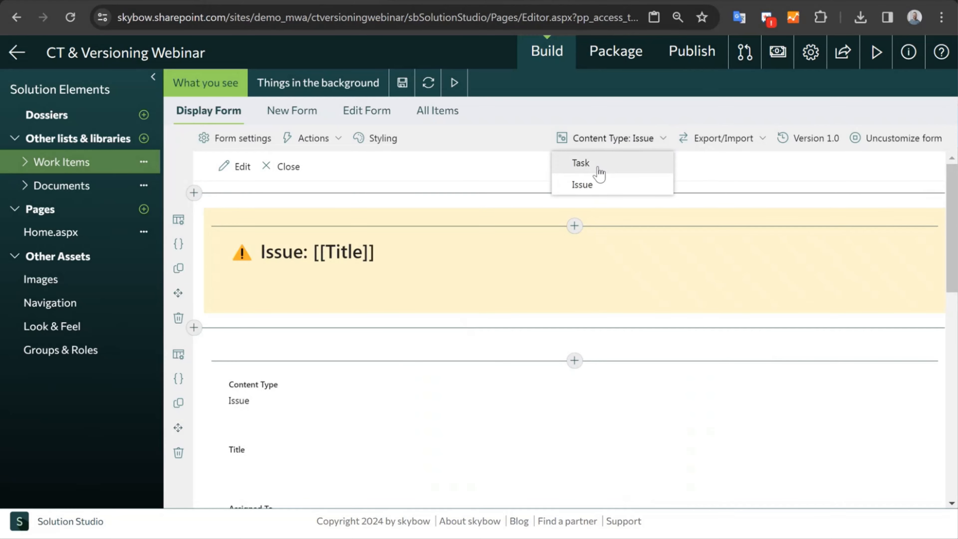
left_click(597, 165)
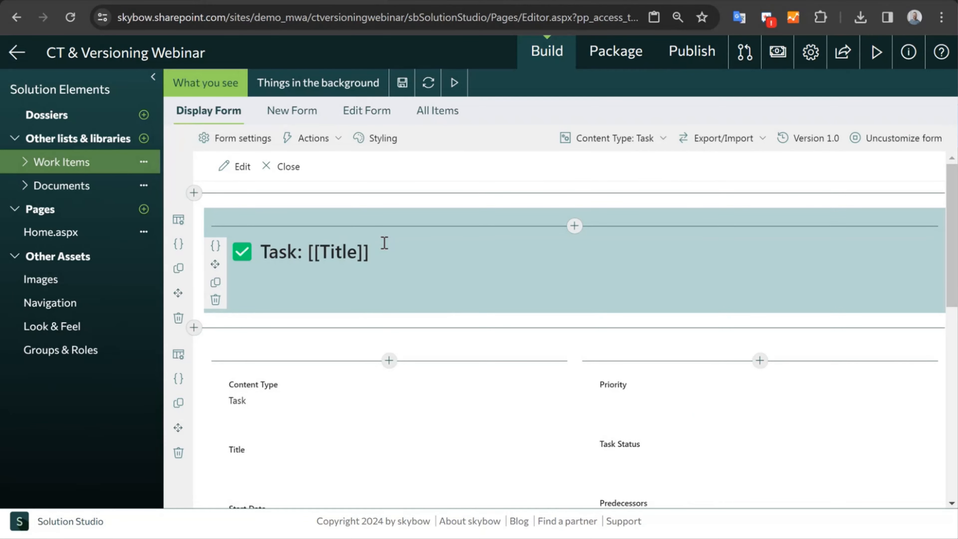
scroll(351, 328, "down", 3)
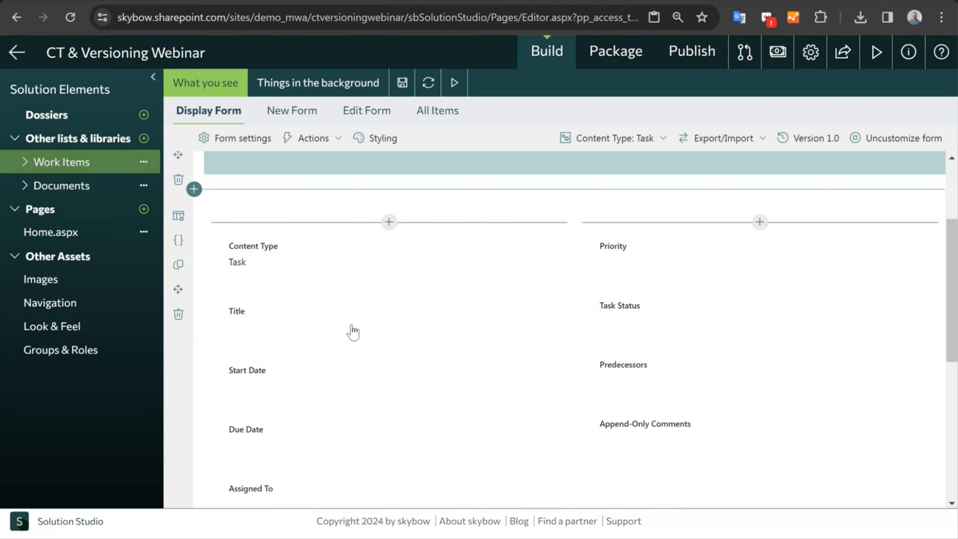
scroll(353, 339, "down", 5)
scroll(347, 355, "up", 10)
left_click(402, 83)
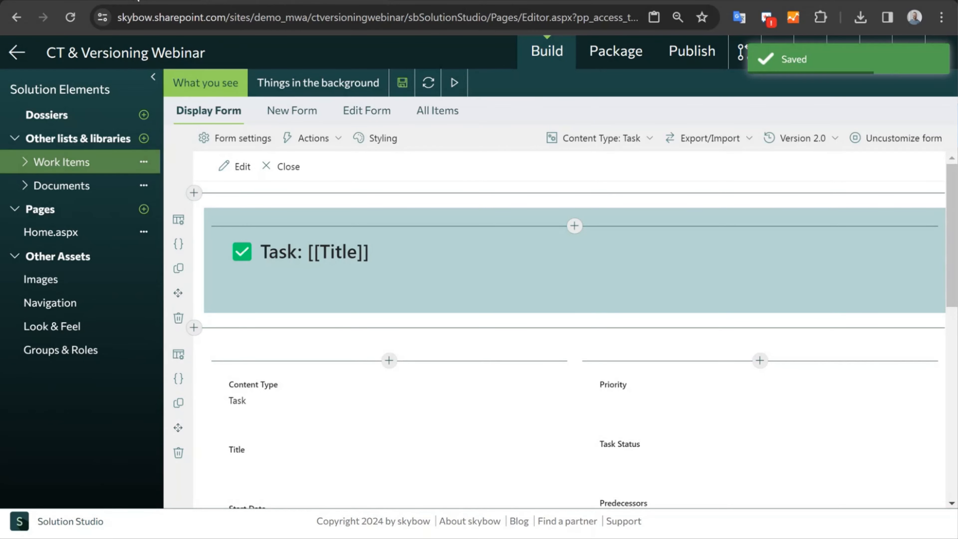
- Switch to the SharePoint Work Items list, reload it, and view the display forms of the issue and task items
left_click(138, 1)
key("F5")
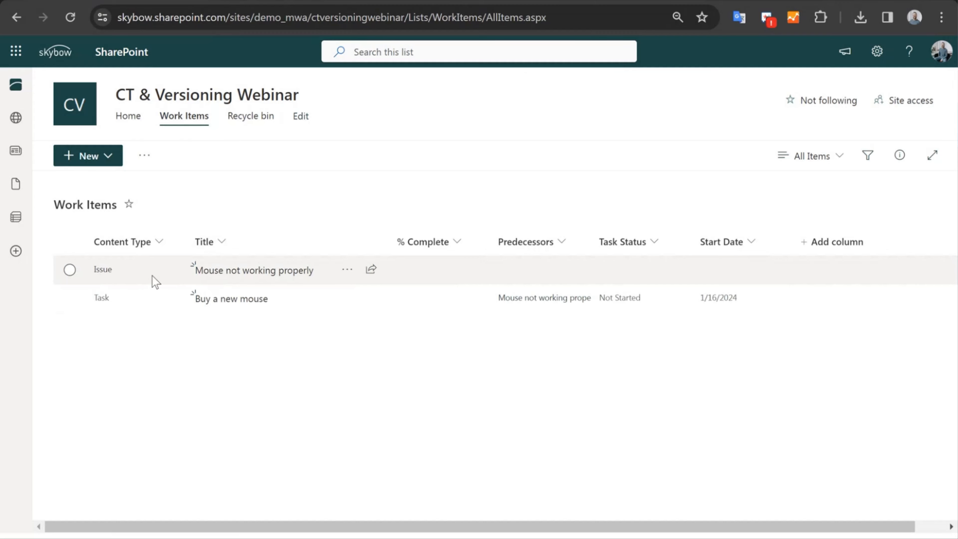
double_click(157, 270)
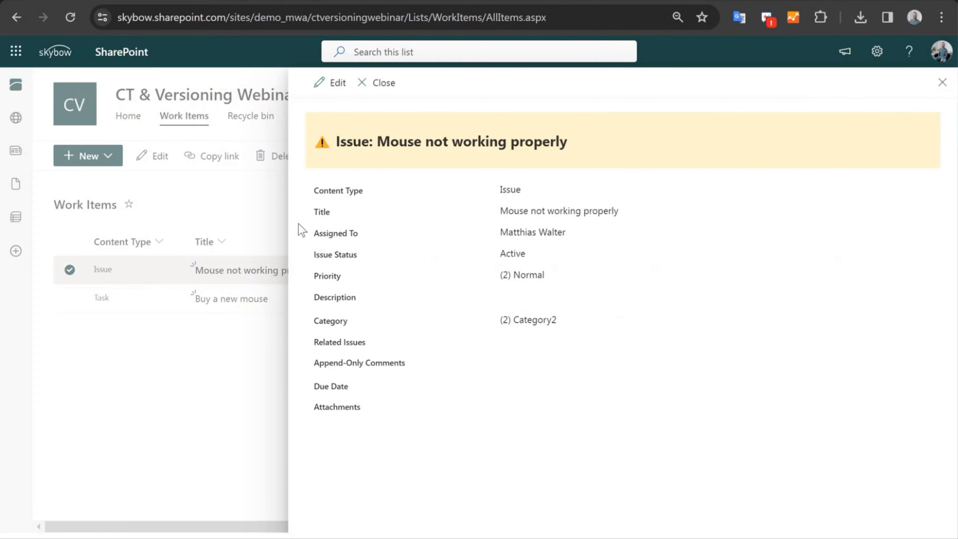
left_click(140, 297)
double_click(140, 296)
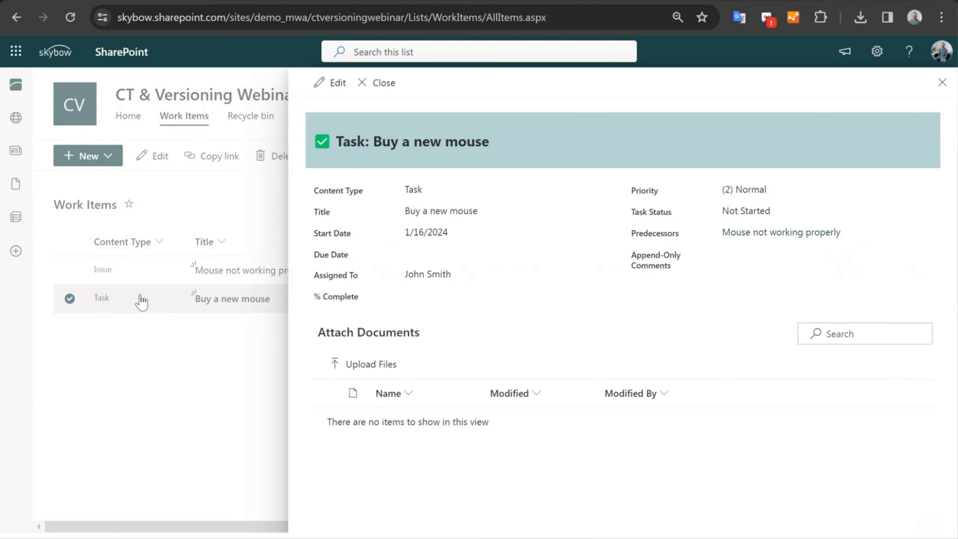
left_click(381, 84)
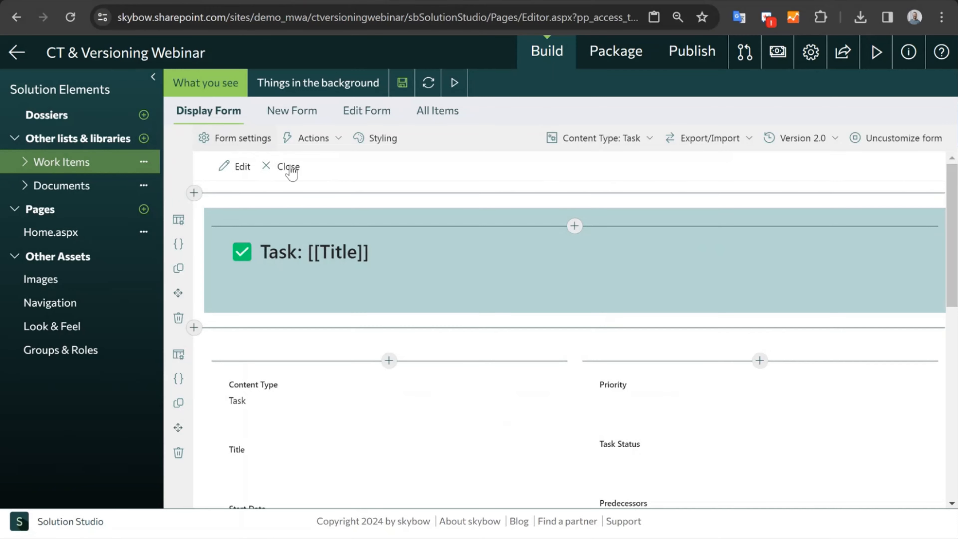
- Inspect the configured actions of the Save command in the New Form for the Task content type, making no changes
scroll(453, 304, "down", 4)
scroll(415, 249, "up", 4)
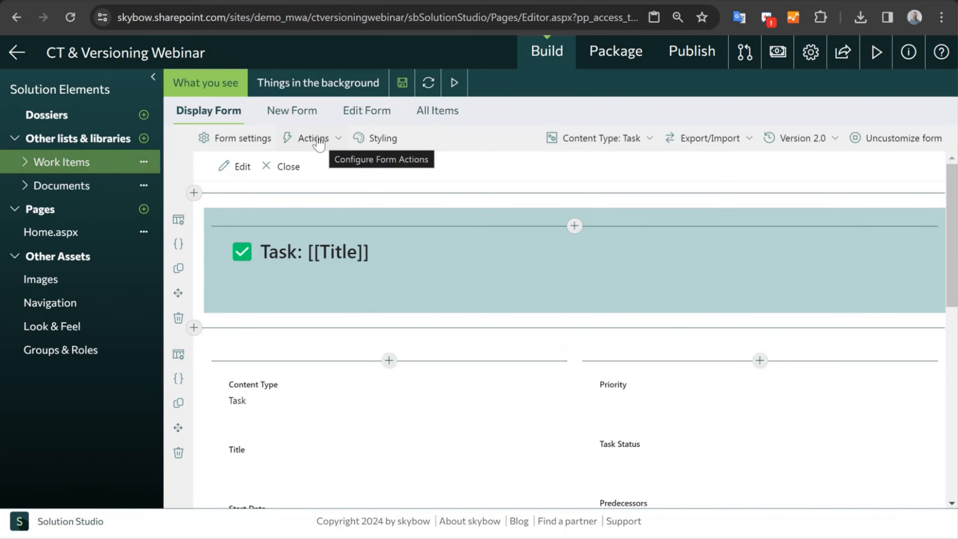
left_click(297, 120)
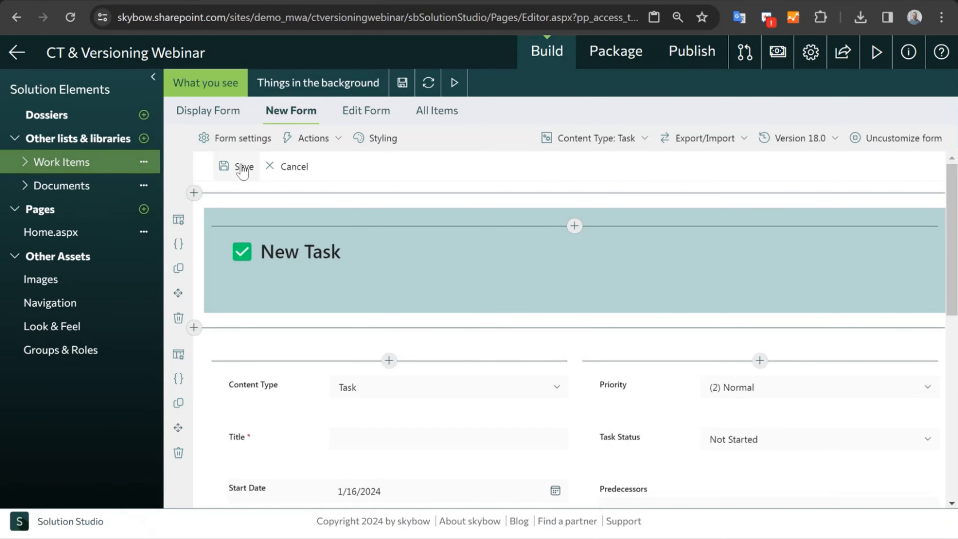
left_click(311, 138)
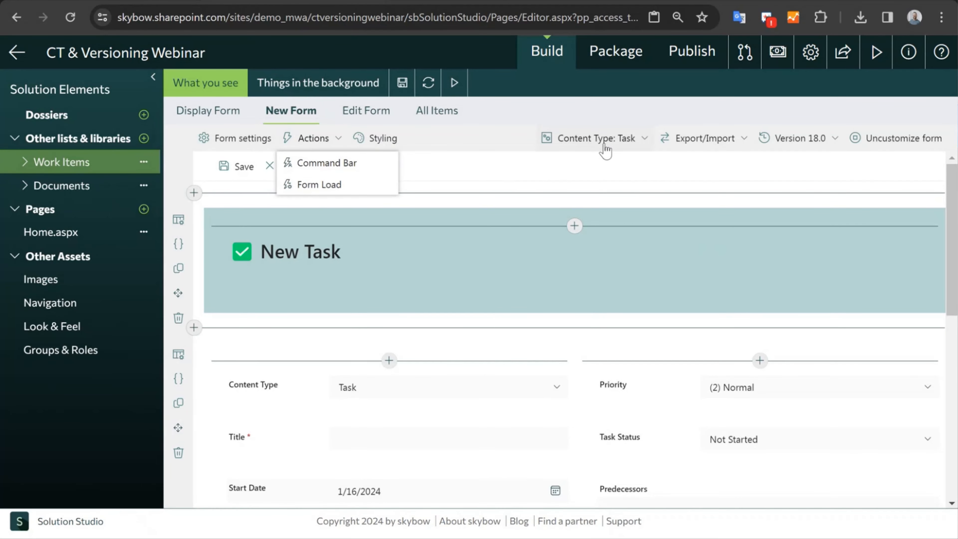
left_click(309, 164)
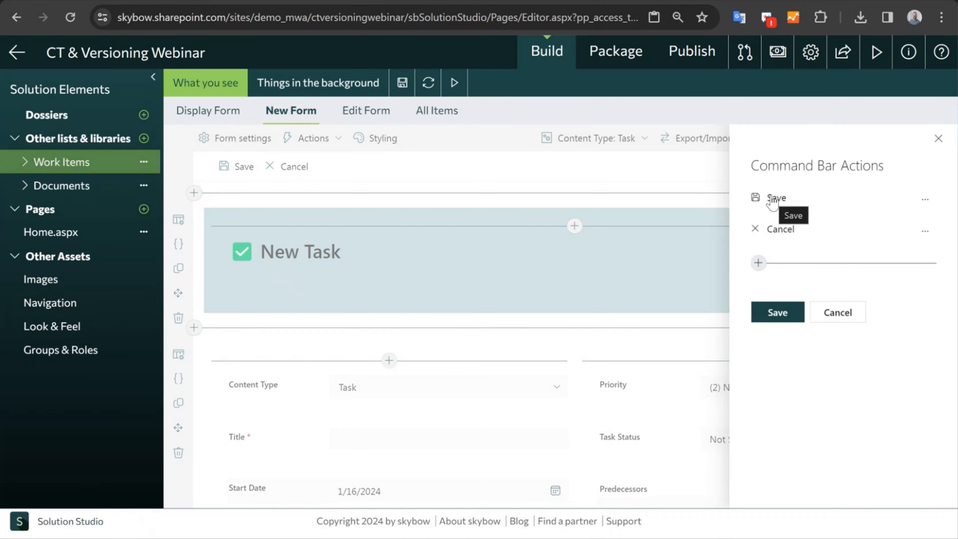
left_click(775, 197)
left_click(521, 430)
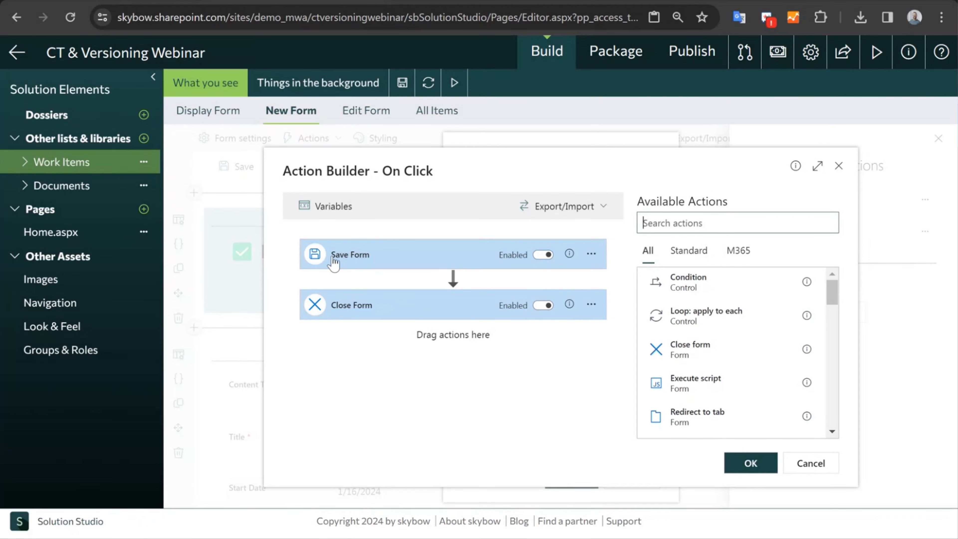
left_click(815, 463)
left_click(656, 483)
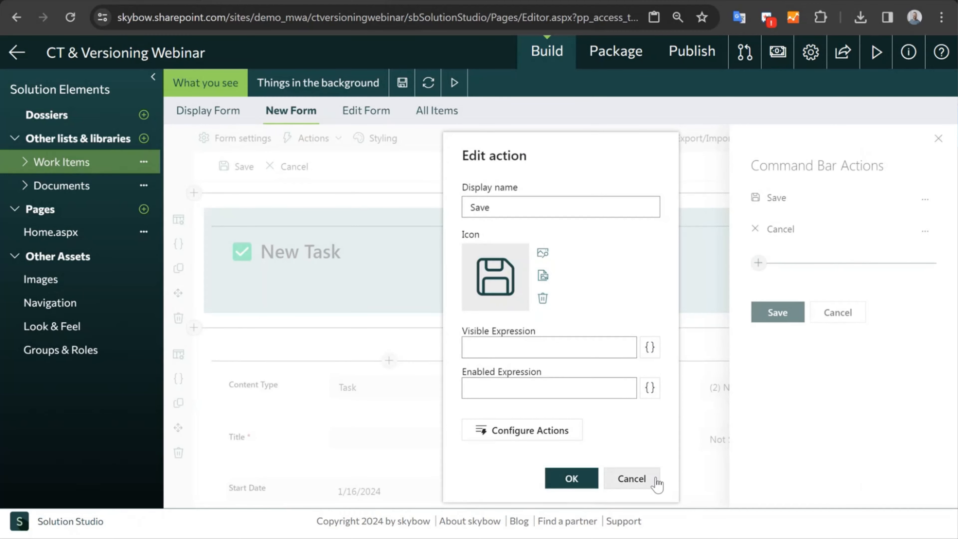
left_click(843, 321)
- Examine the Save command's configured actions in the New Form for the Issue content type without changing them
left_click(614, 139)
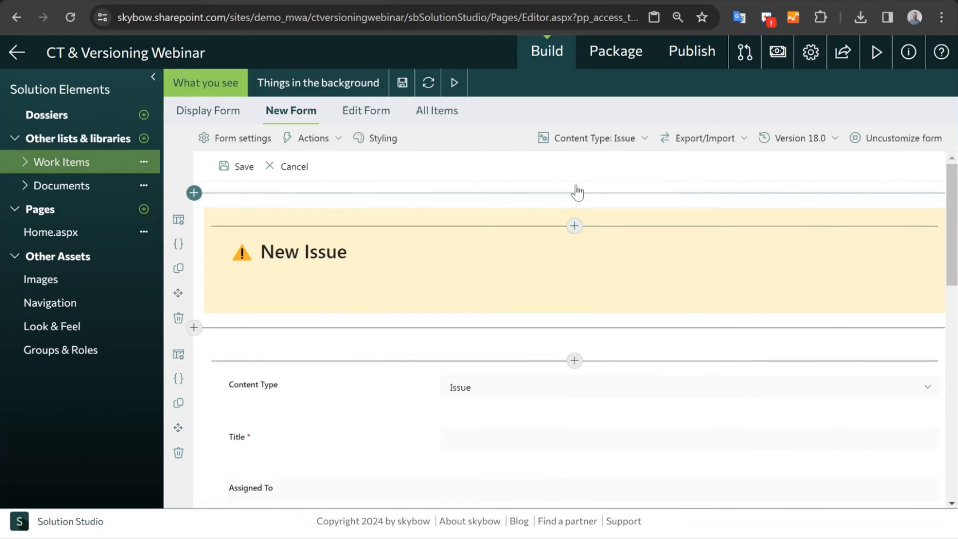
left_click(305, 137)
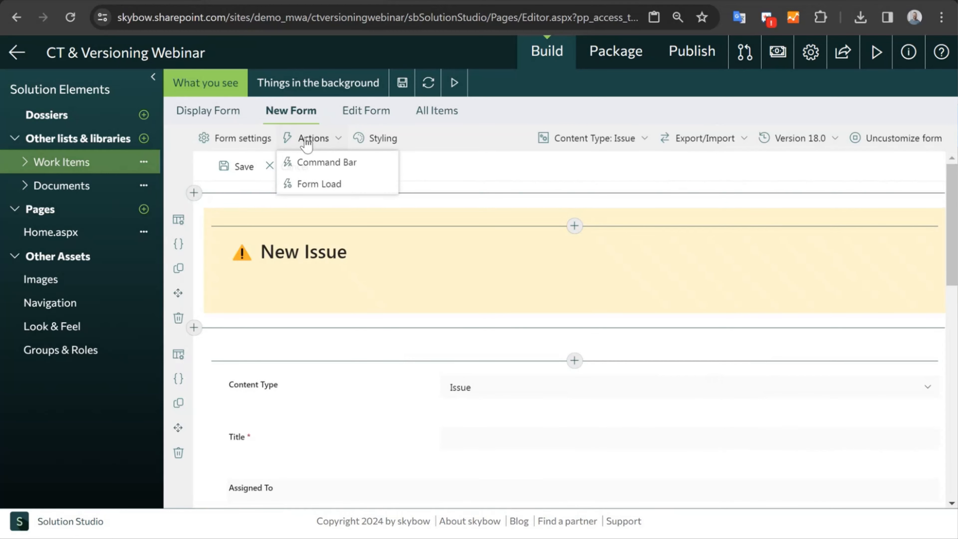
left_click(321, 165)
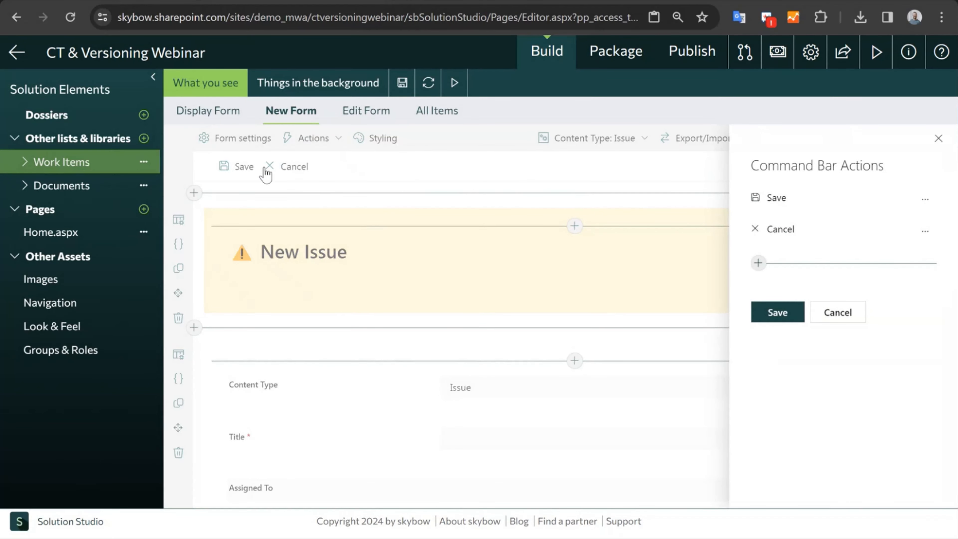
left_click(776, 200)
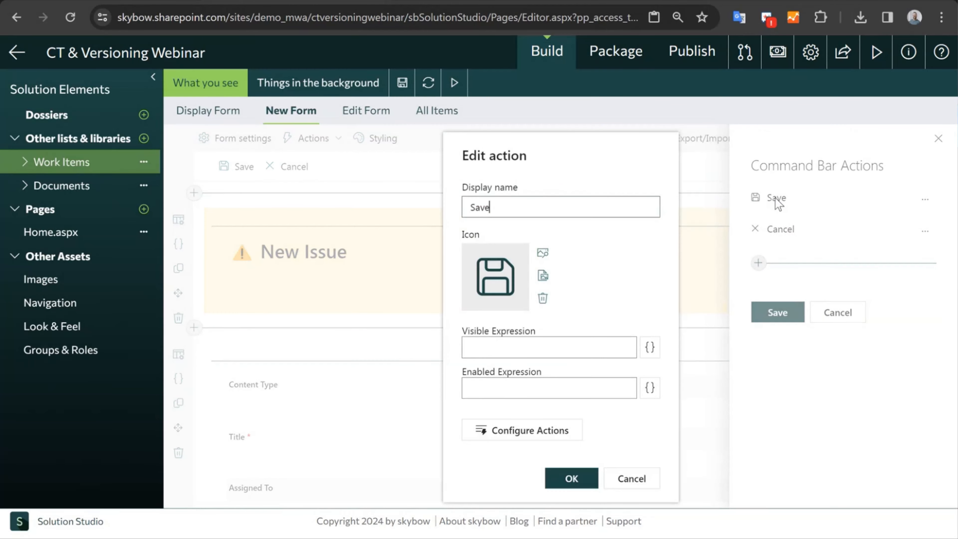
left_click(519, 432)
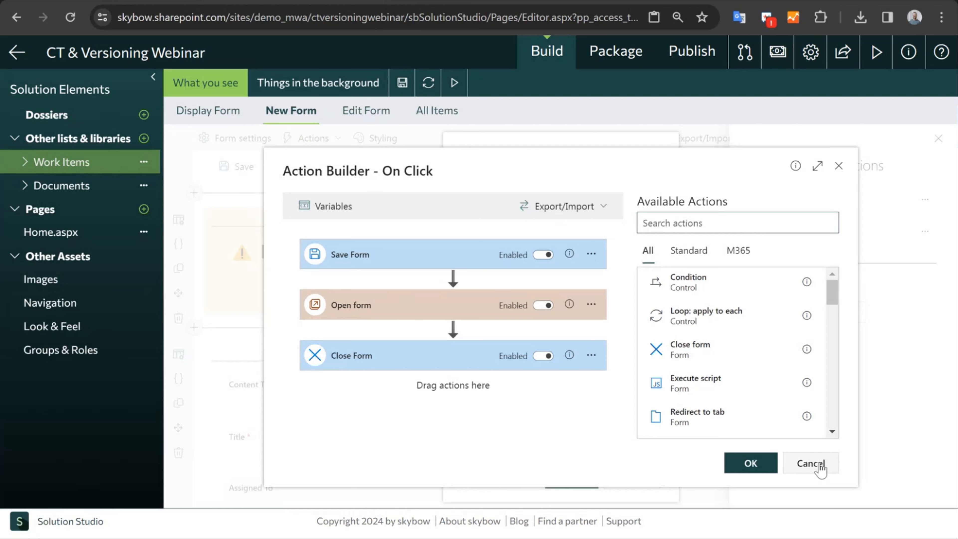
left_click(811, 463)
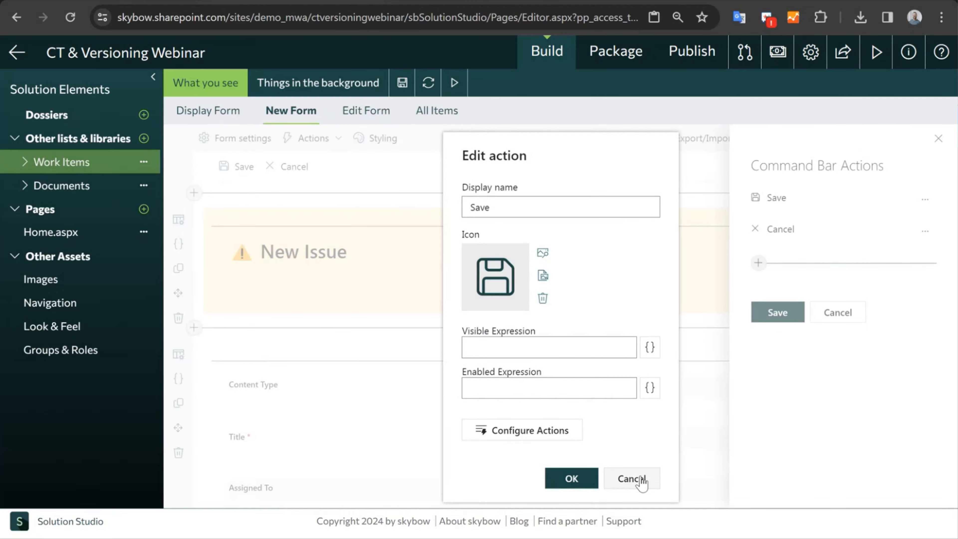
left_click(632, 478)
left_click(834, 315)
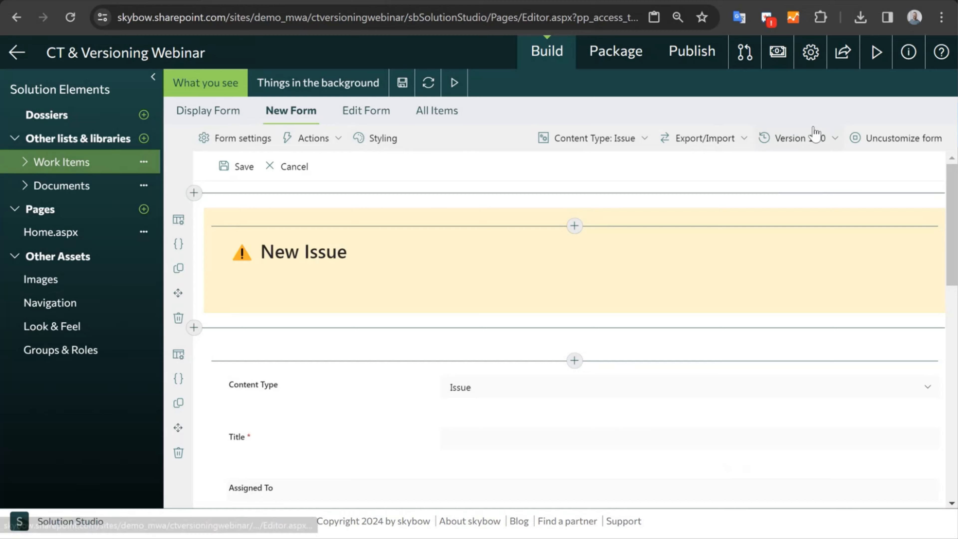
- Load version 16.0 of the New Form configuration and read the previous-version notice
left_click(794, 147)
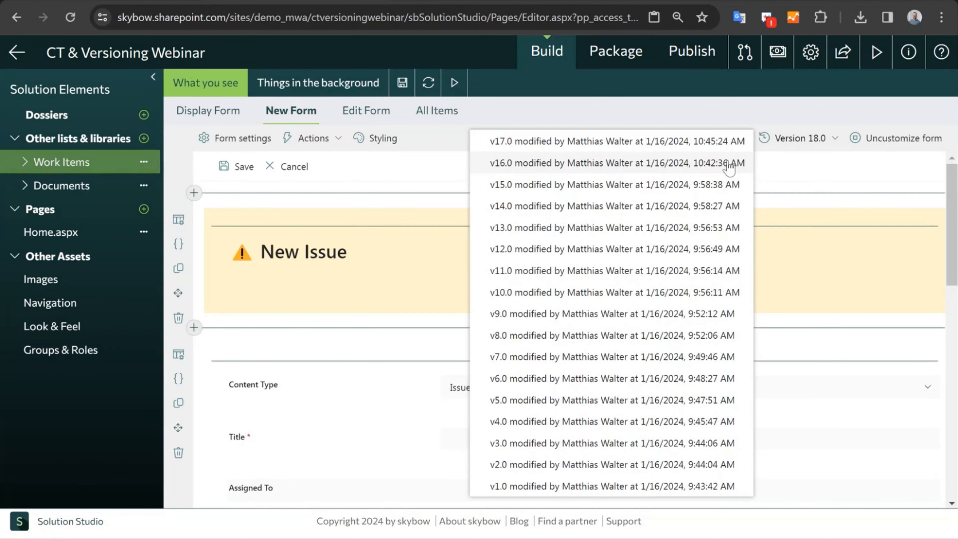
left_click(549, 166)
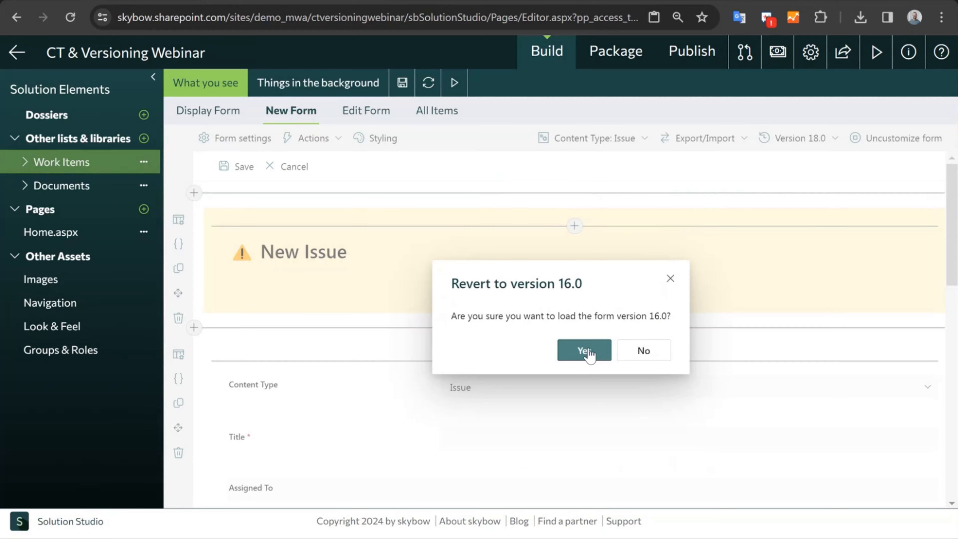
left_click(603, 352)
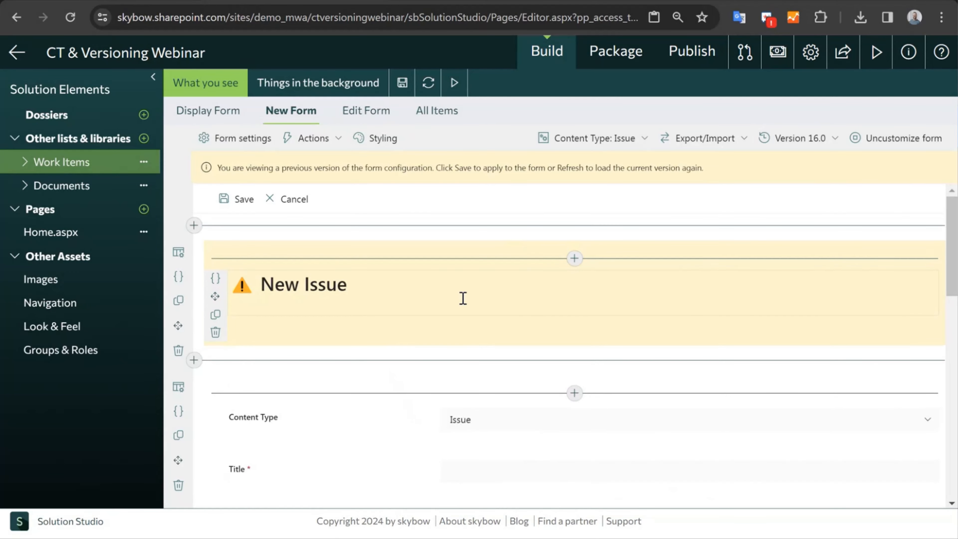
left_click_drag(219, 163, 437, 163)
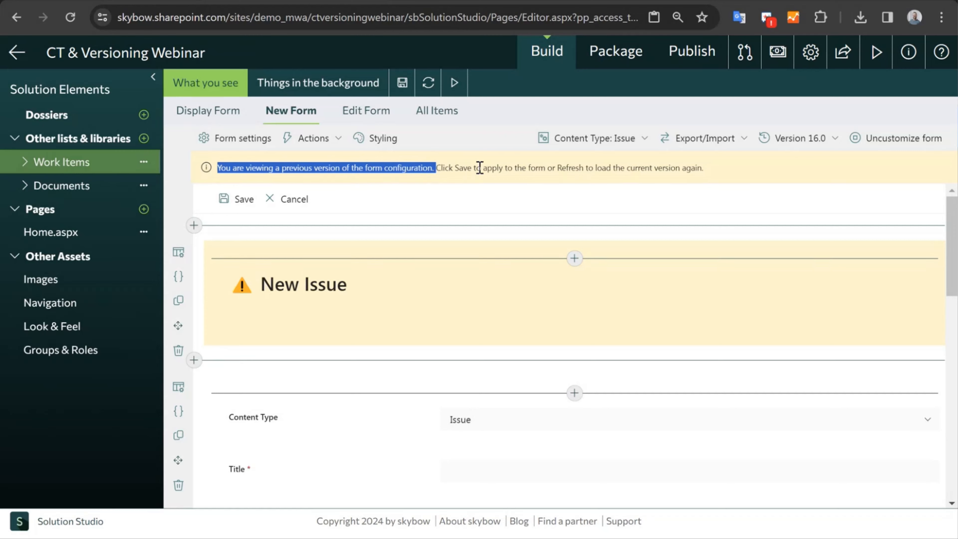
key("alt")
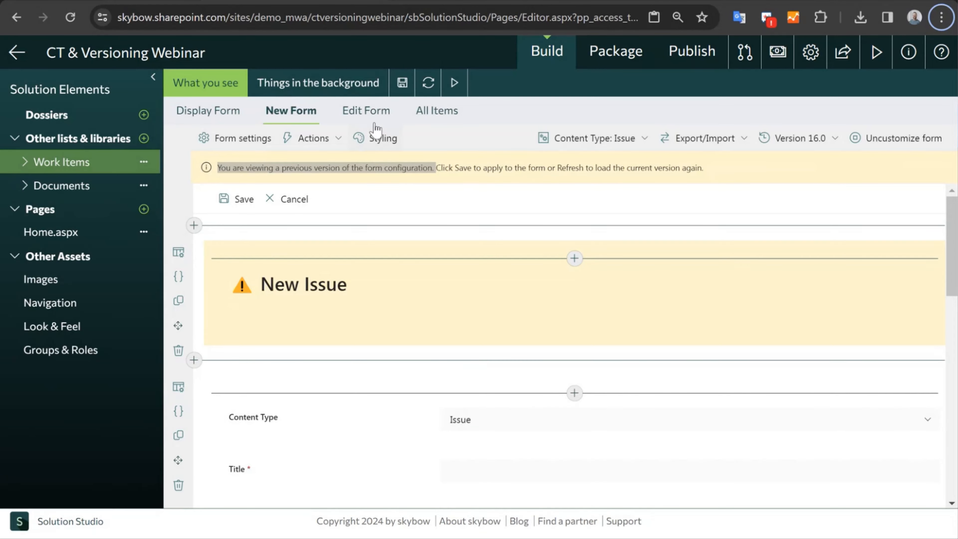
- Review the New Form's version history, then discard the loaded version by refreshing to the current configuration
left_click(811, 138)
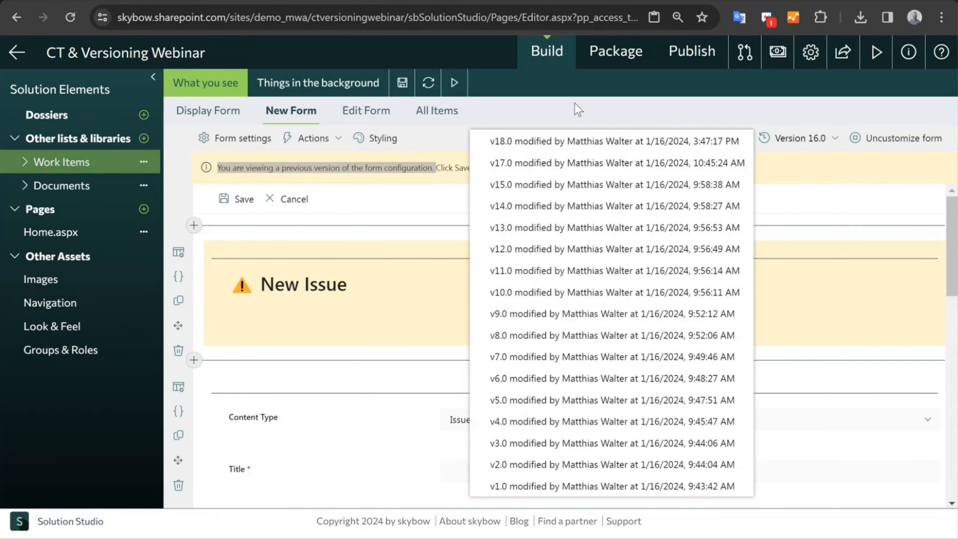
left_click(434, 217)
left_click(435, 223)
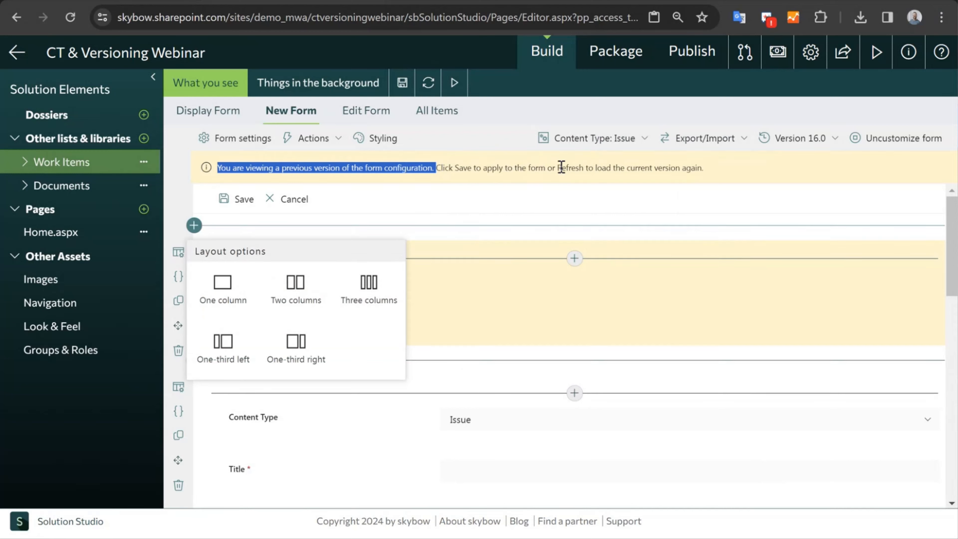
left_click_drag(561, 168, 670, 168)
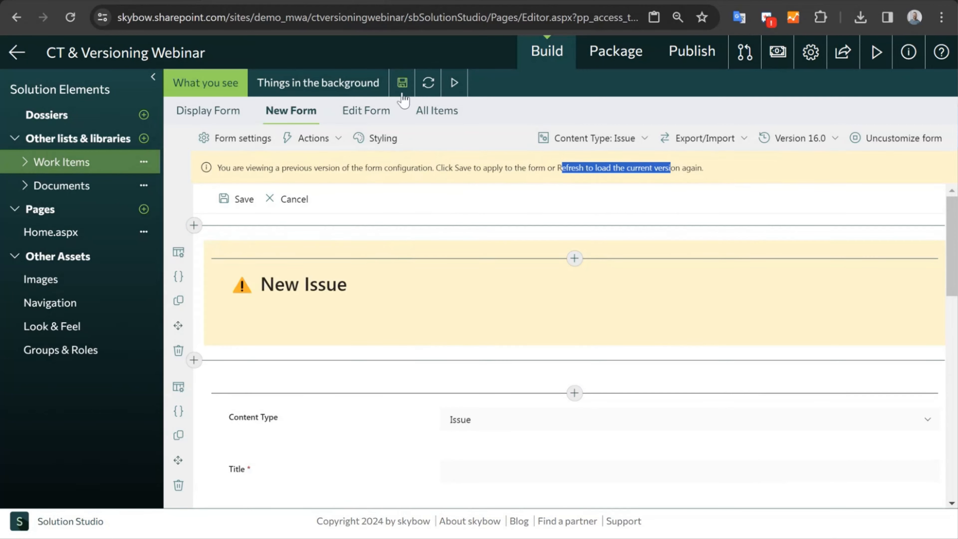
left_click(429, 83)
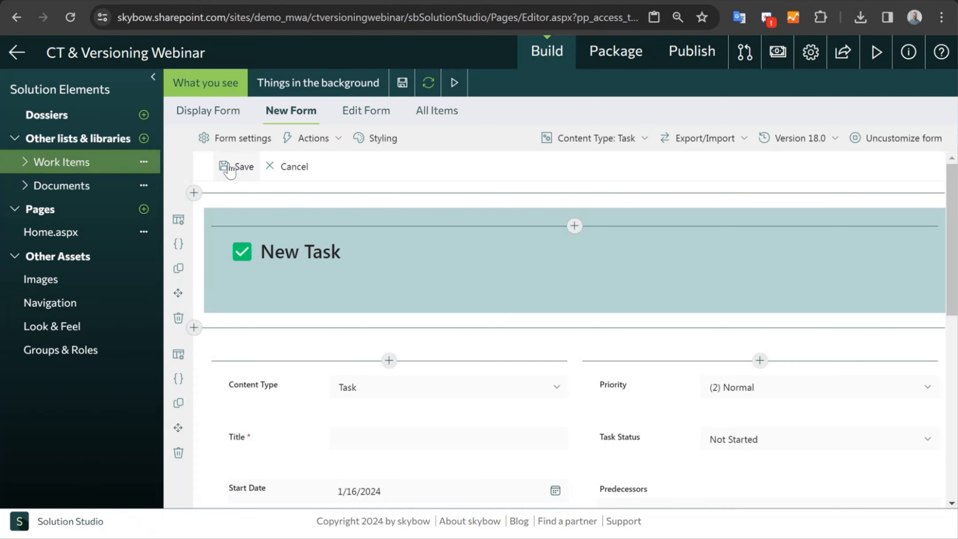
- Load version 17.0 of the New Form configuration
left_click(796, 138)
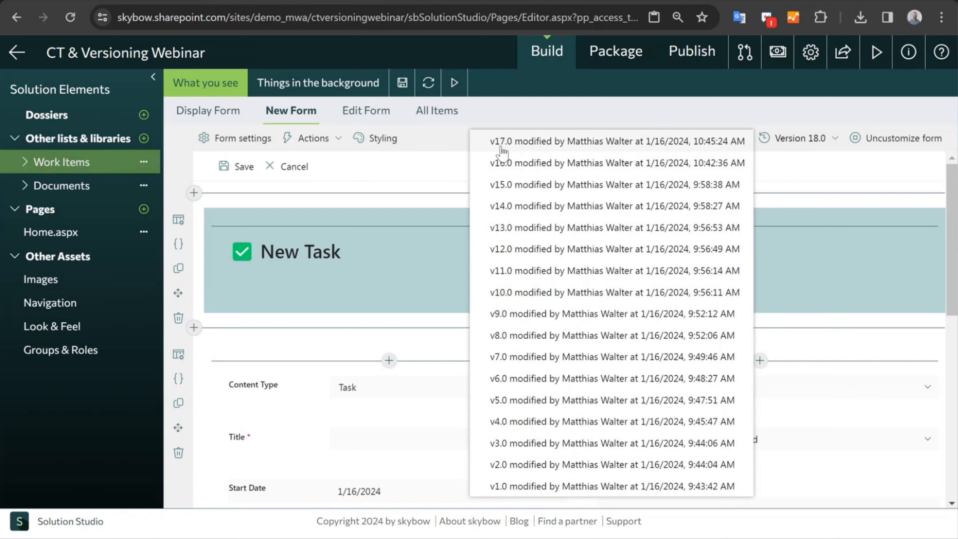
left_click(530, 146)
left_click(579, 349)
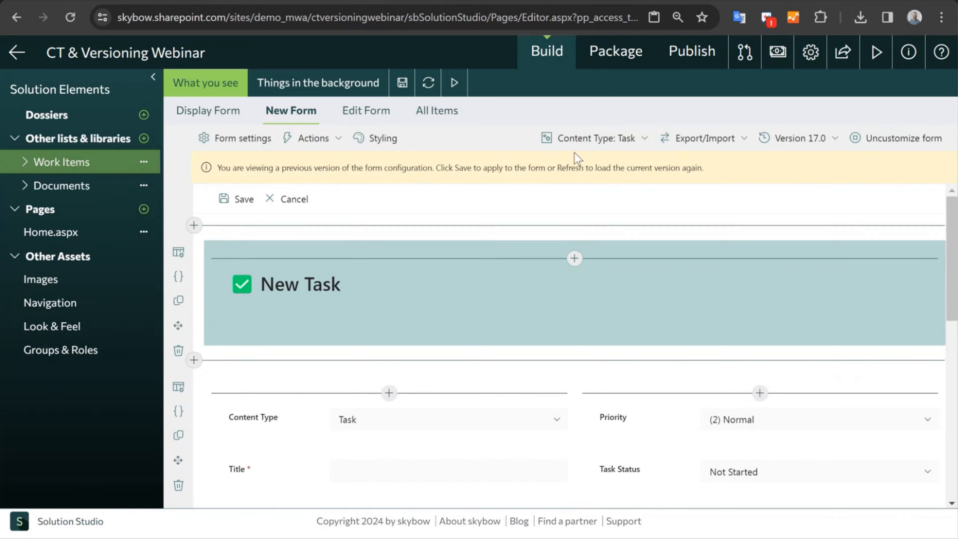
- Switch the version 17.0 form to the Issue content type and open the Save command's configured actions
left_click(606, 145)
left_click(577, 184)
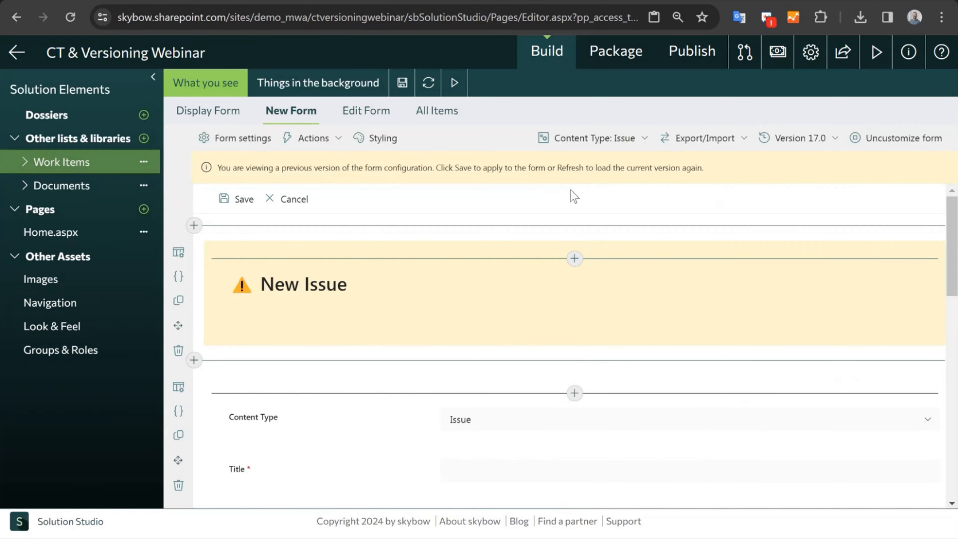
left_click(314, 138)
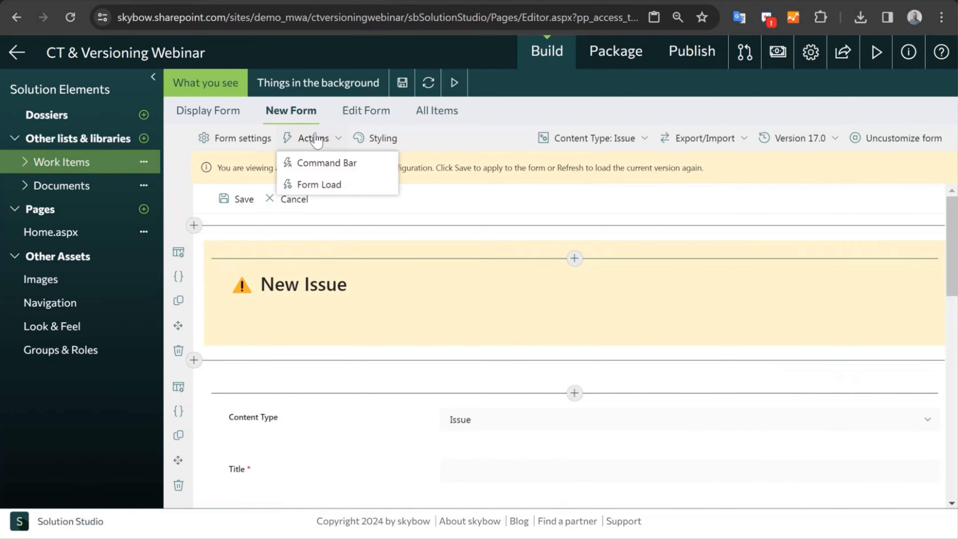
left_click(328, 165)
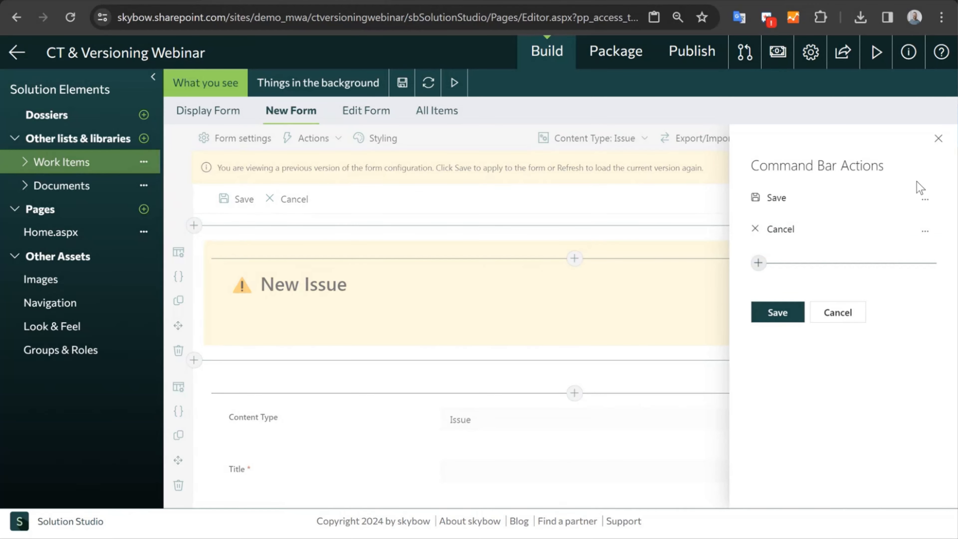
left_click(775, 198)
left_click(523, 429)
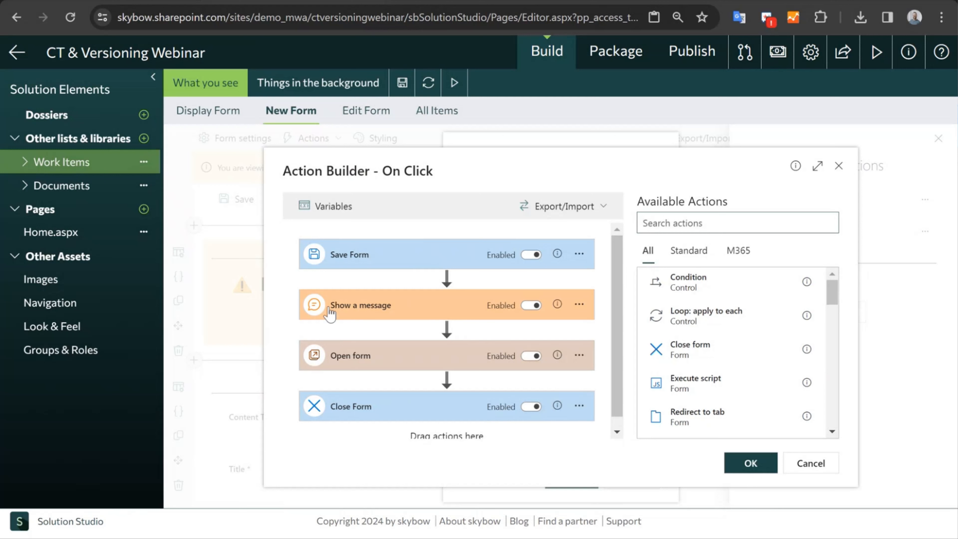
- Copy the Save command's Show a message action to the clipboard, then leave the command bar configuration without saving changes
left_click(430, 310)
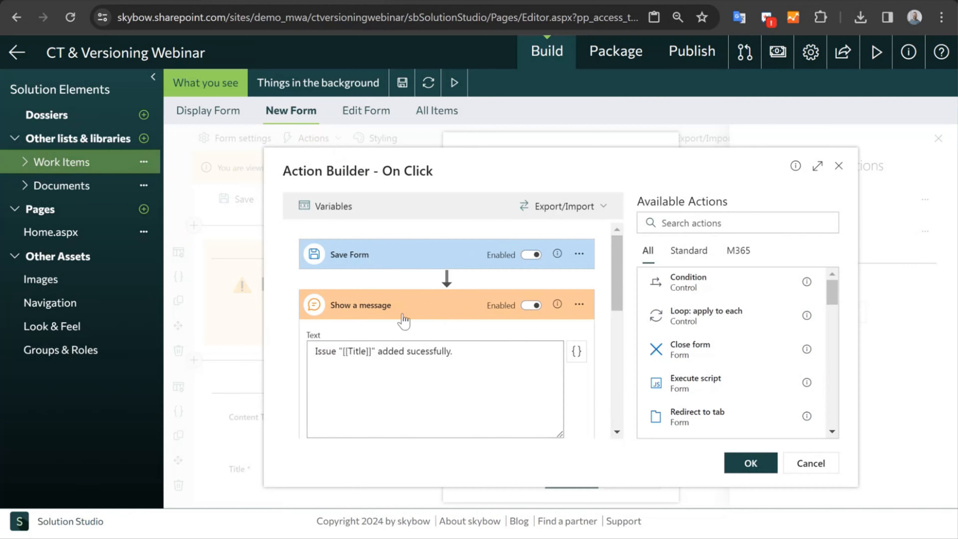
left_click_drag(314, 355, 467, 352)
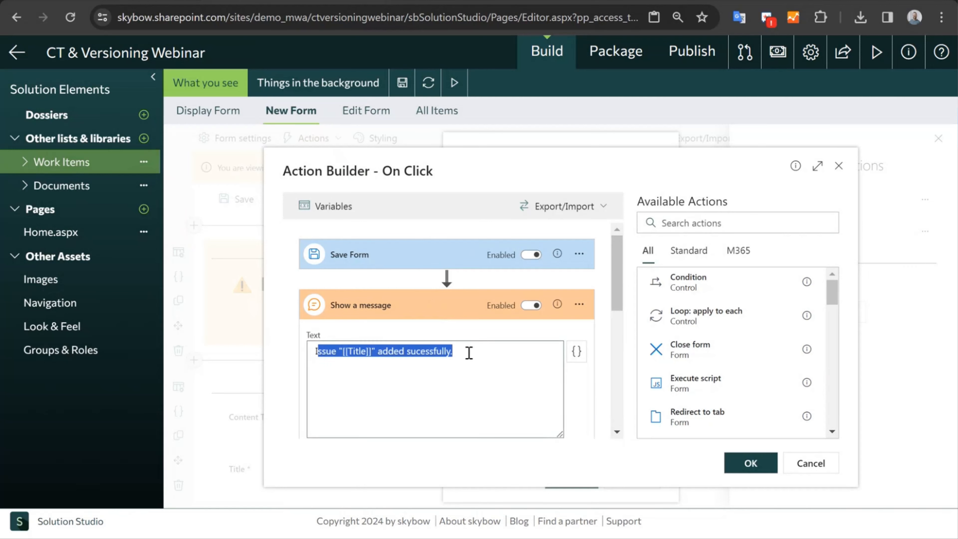
left_click(579, 304)
left_click(599, 370)
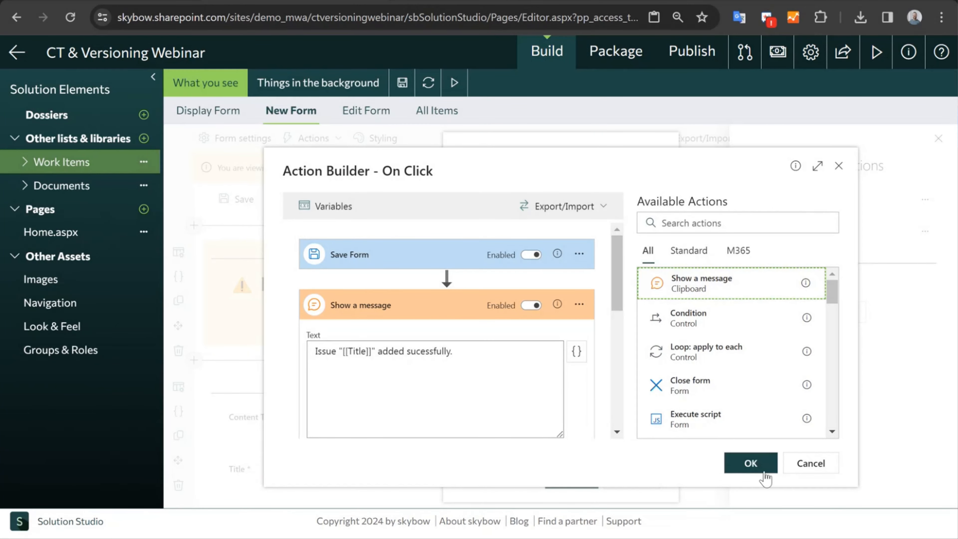
left_click(818, 468)
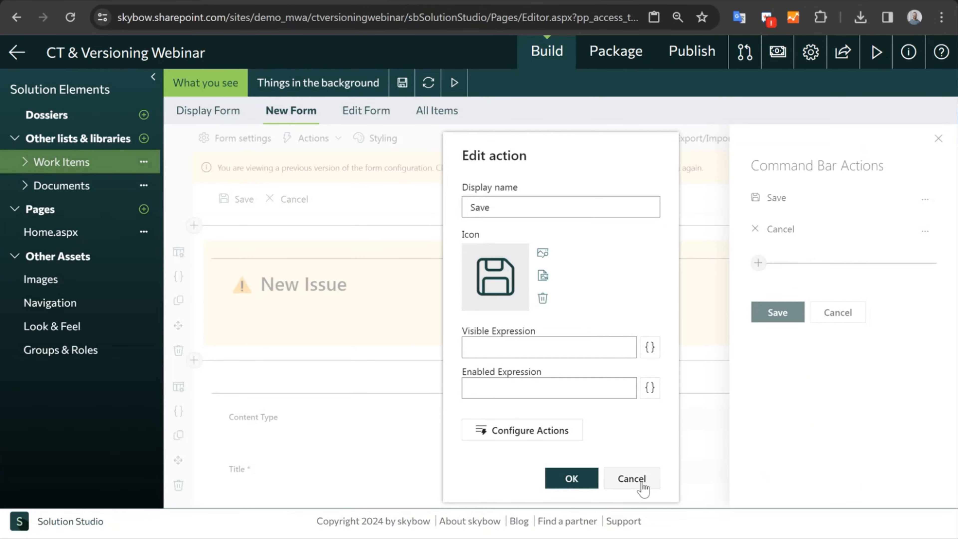
left_click(634, 479)
left_click(837, 312)
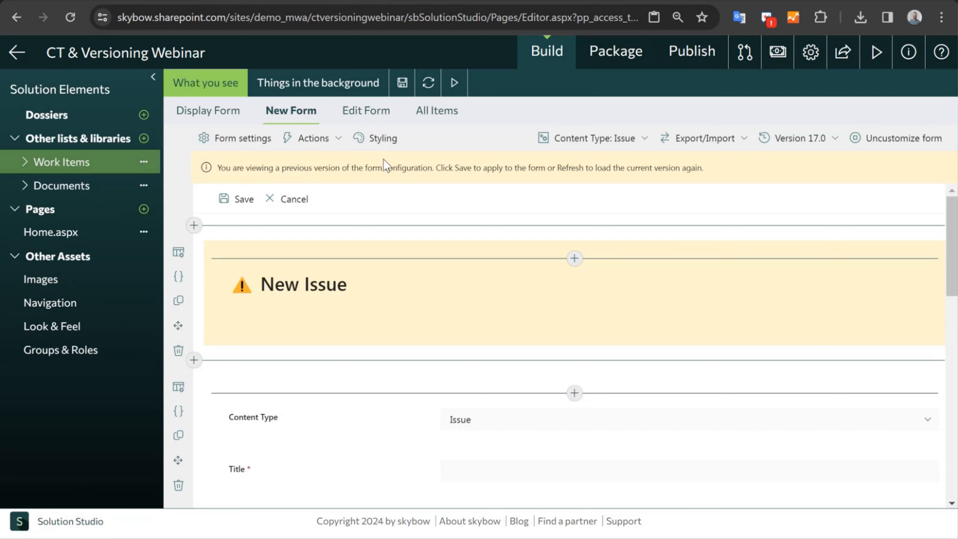
- Refresh the New Form to its current configuration and switch it to the Issue content type
left_click(428, 84)
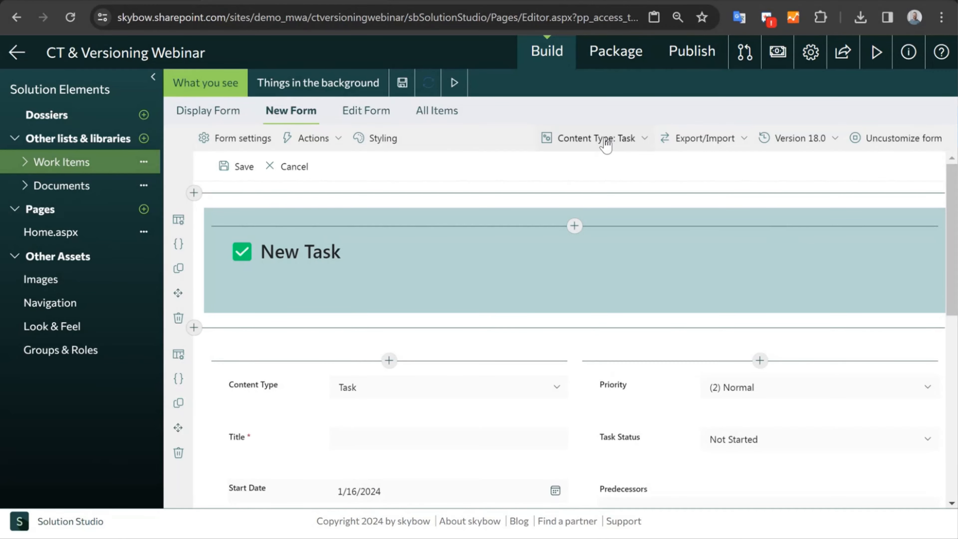
left_click(605, 141)
left_click(568, 186)
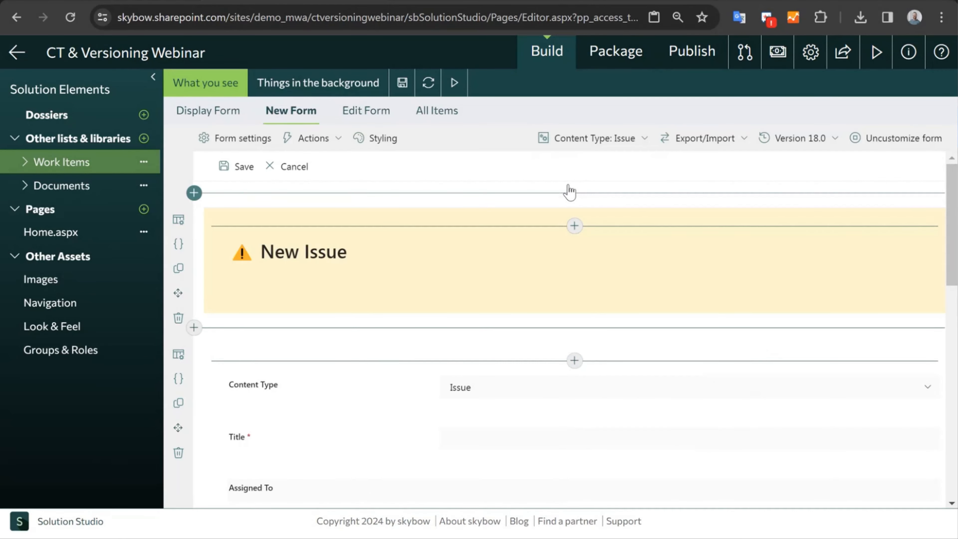
- Insert the copied Show a message action between Save Form and Open form in the Issue form's Save command actions
left_click(302, 144)
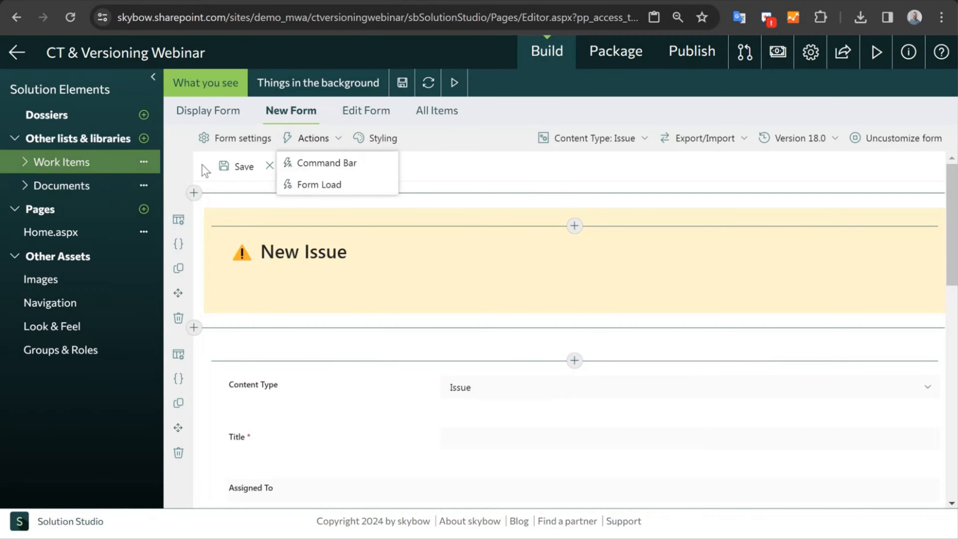
left_click(341, 165)
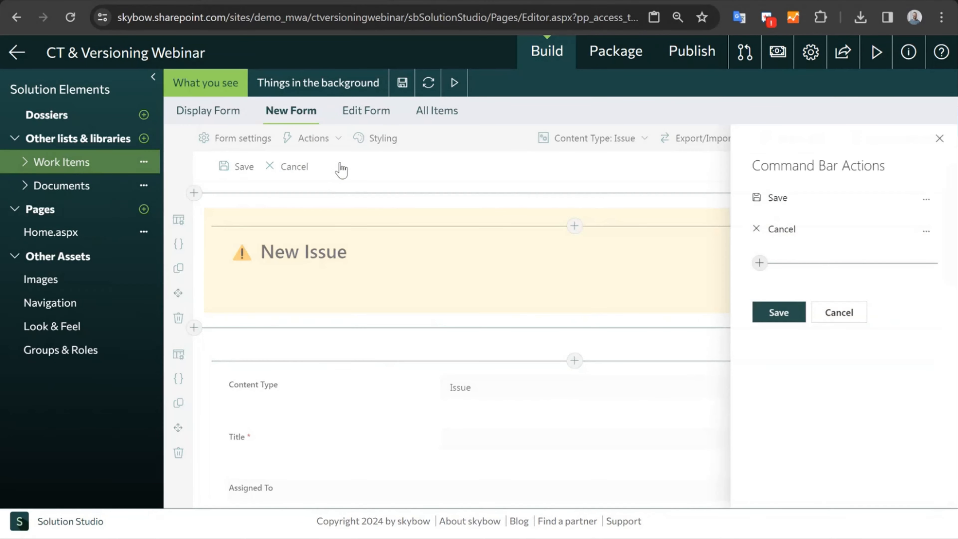
left_click(781, 204)
left_click(521, 428)
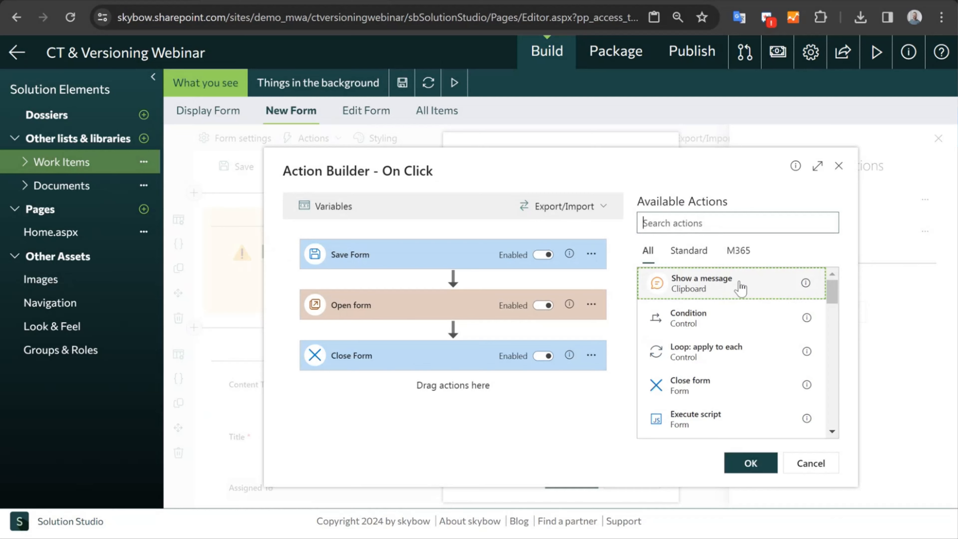
left_click_drag(740, 283, 490, 282)
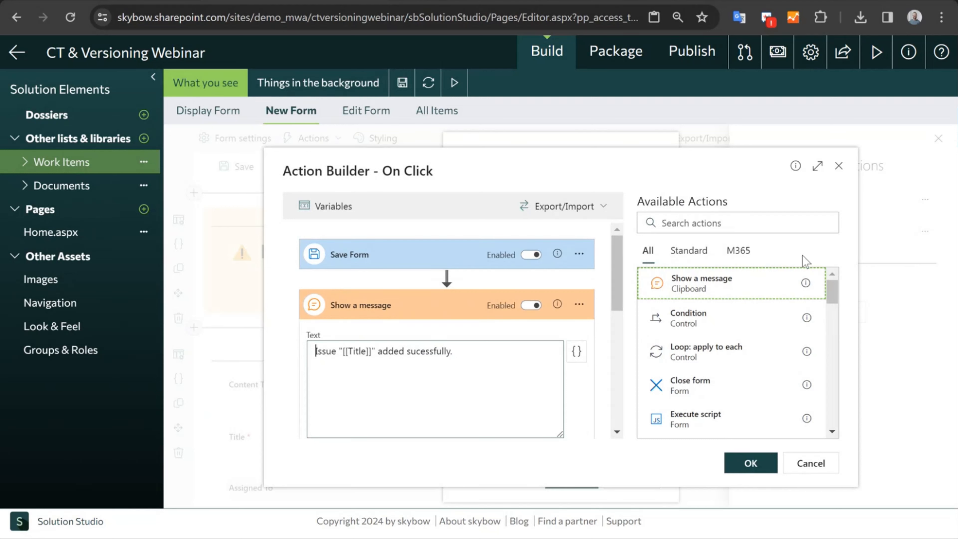
- Confirm the Save command's actions, apply the command bar changes and save the New Form
left_click(758, 463)
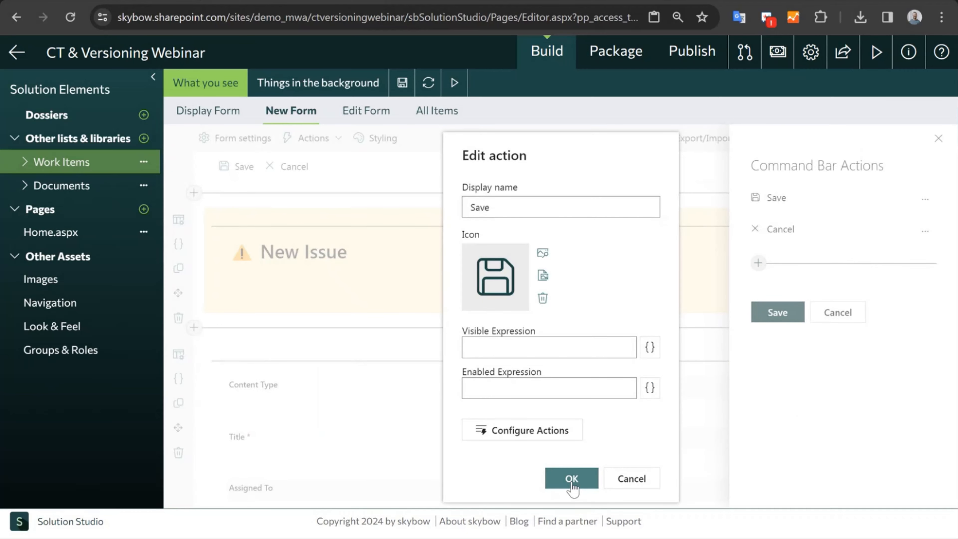
left_click(572, 485)
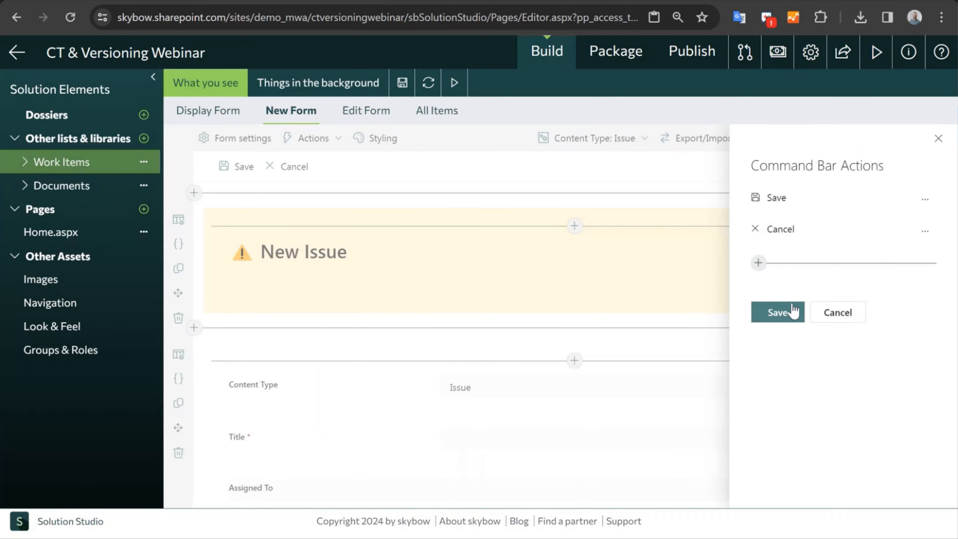
left_click(790, 315)
left_click(402, 83)
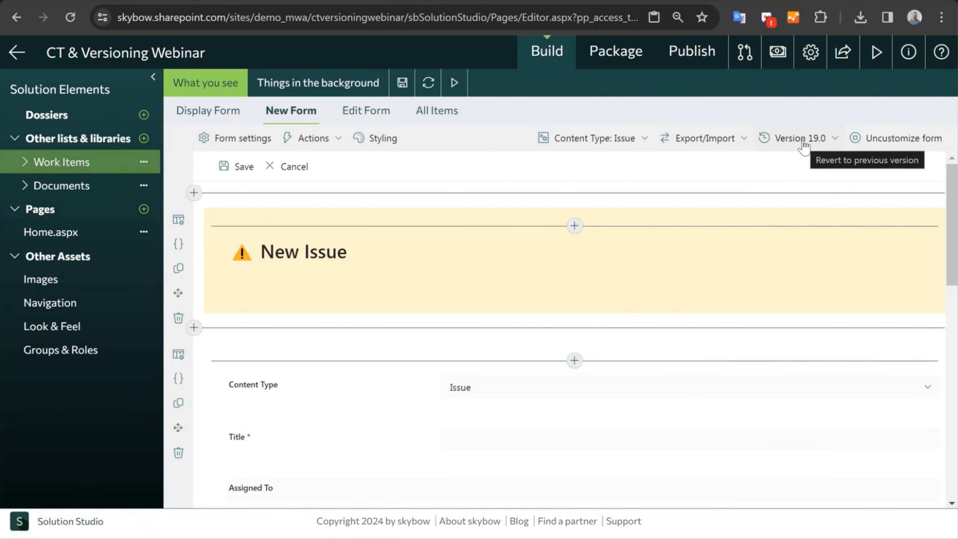
- Examine the Initial expression configured for the Assigned To field, then close its expressions configuration without changes
scroll(482, 418, "down", 1)
scroll(483, 425, "down", 5)
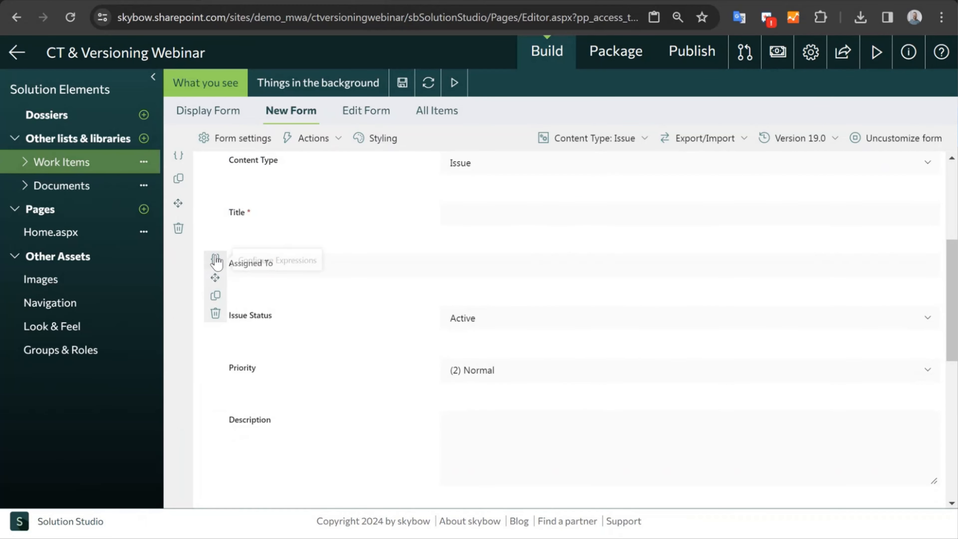
left_click(216, 261)
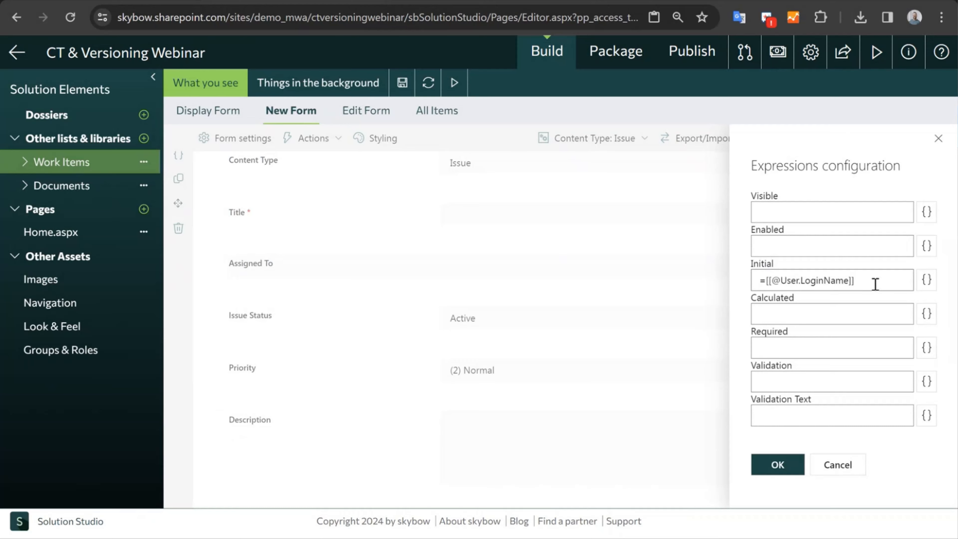
left_click_drag(862, 282, 655, 306)
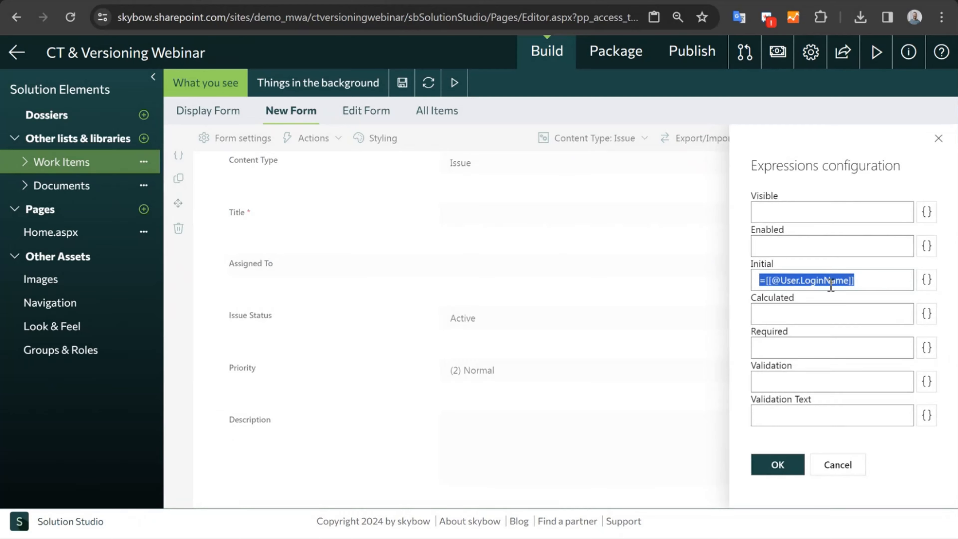
left_click_drag(867, 279, 636, 282)
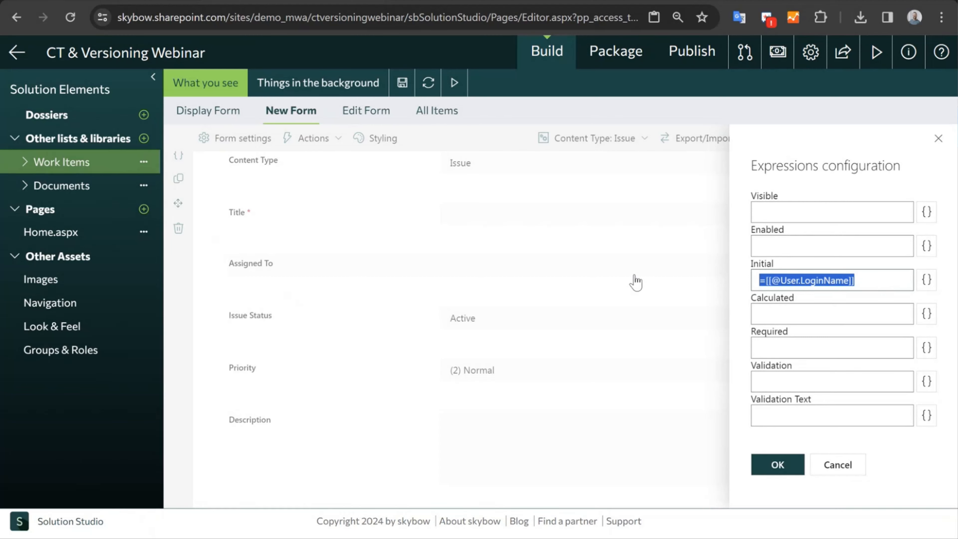
left_click(847, 467)
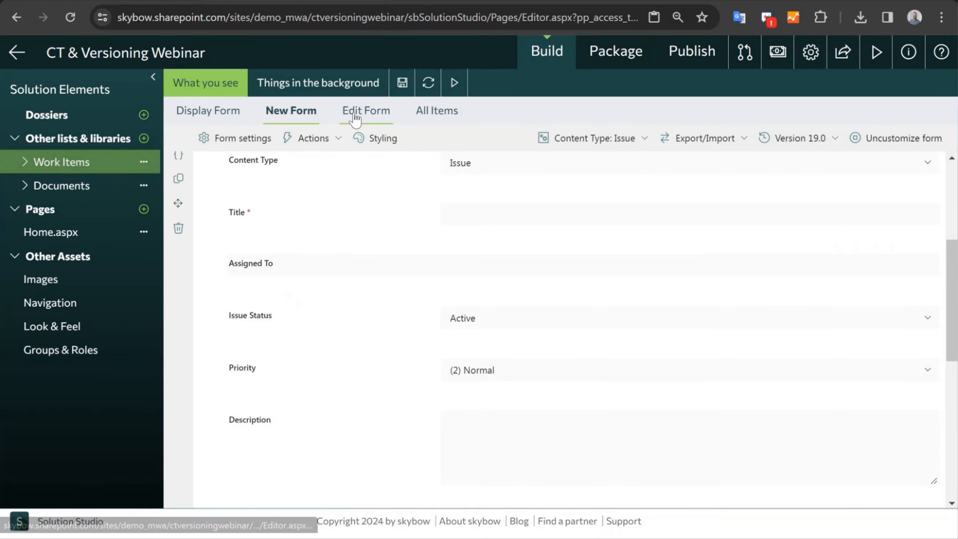
- Open the New Form's version history and look through the older versions
mouse_move(586, 199)
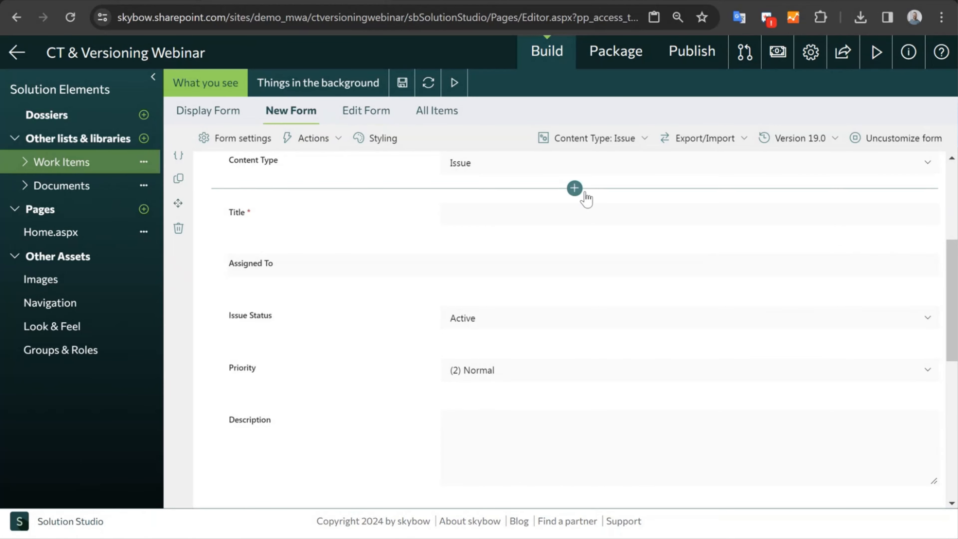
left_click(806, 147)
scroll(527, 274, "down", 1)
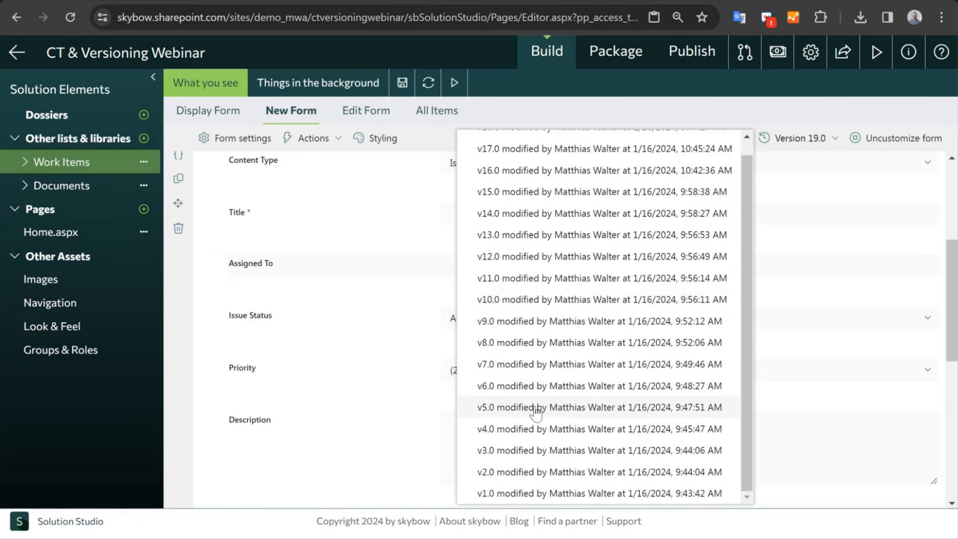